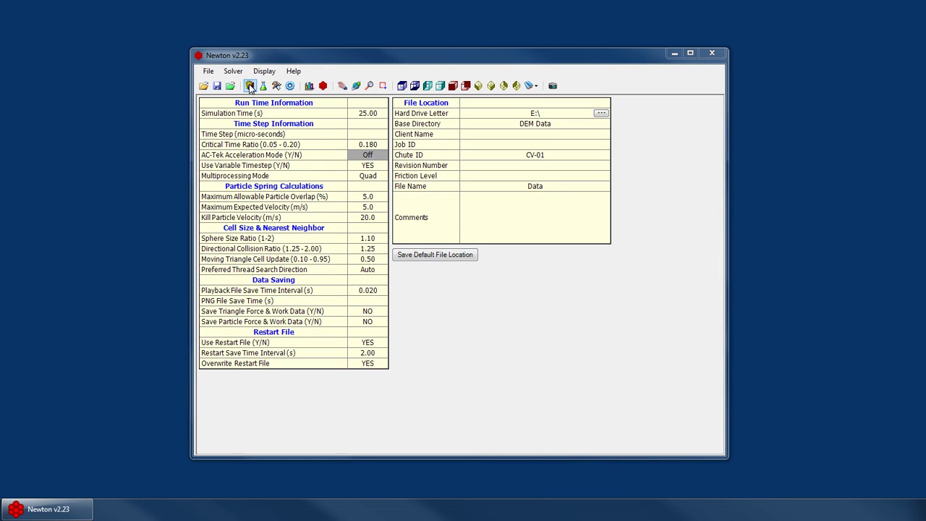
# Activate the simulation variables window and review the Time Step and Use Variable Timestep values
pyautogui.click(269, 102)
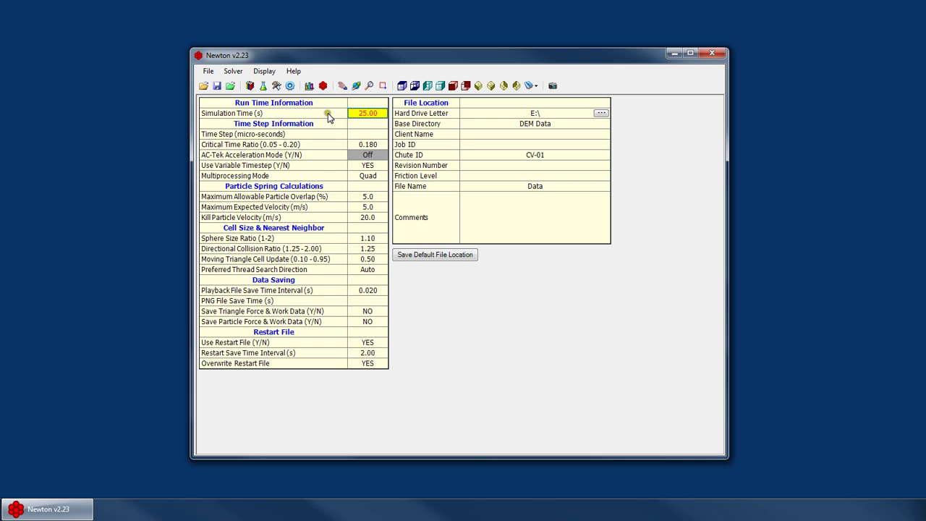
pyautogui.moveTo(324, 115)
pyautogui.click(379, 135)
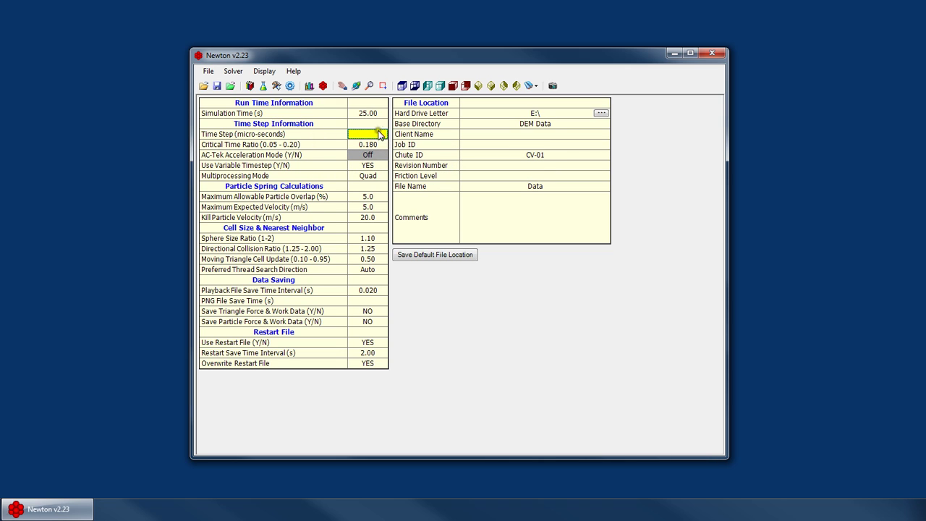
pyautogui.click(358, 165)
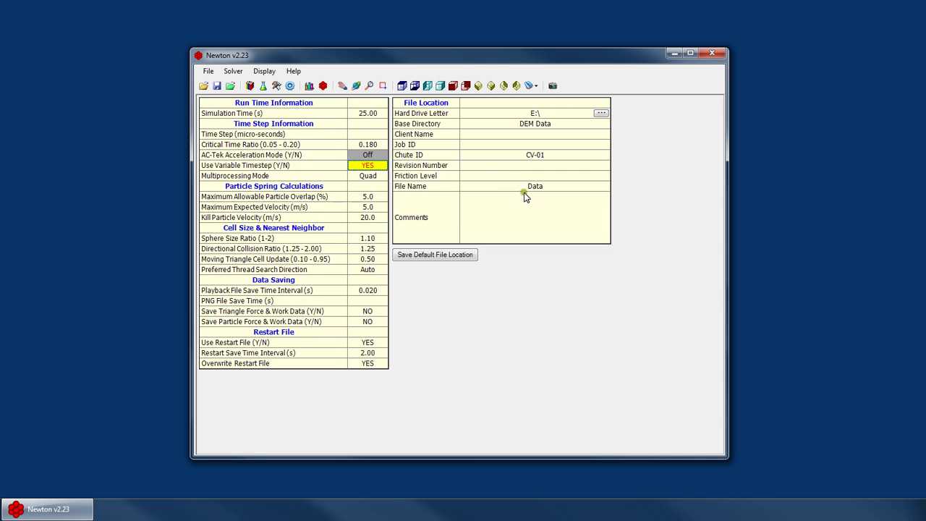
pyautogui.moveTo(285, 144)
pyautogui.click(361, 133)
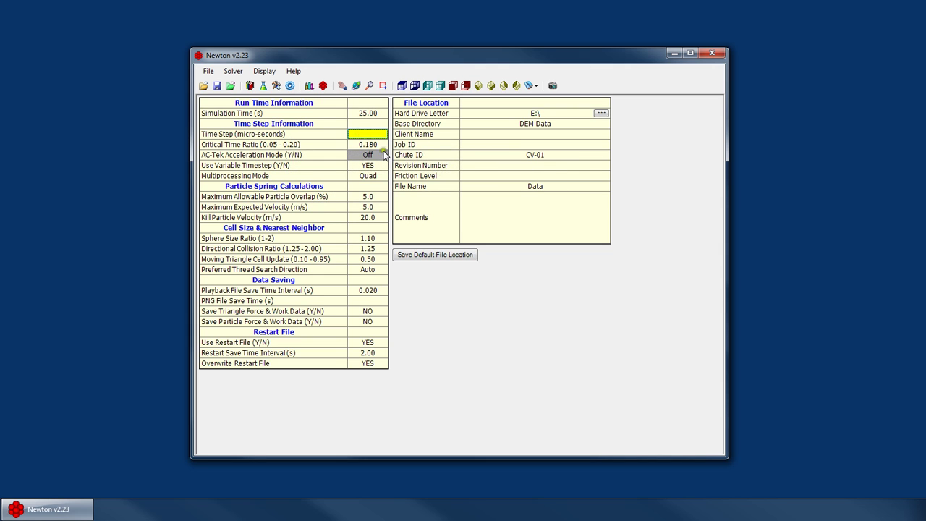
# Enter a trial Critical Time Ratio of 0.18
pyautogui.click(371, 145)
pyautogui.write('0.18')
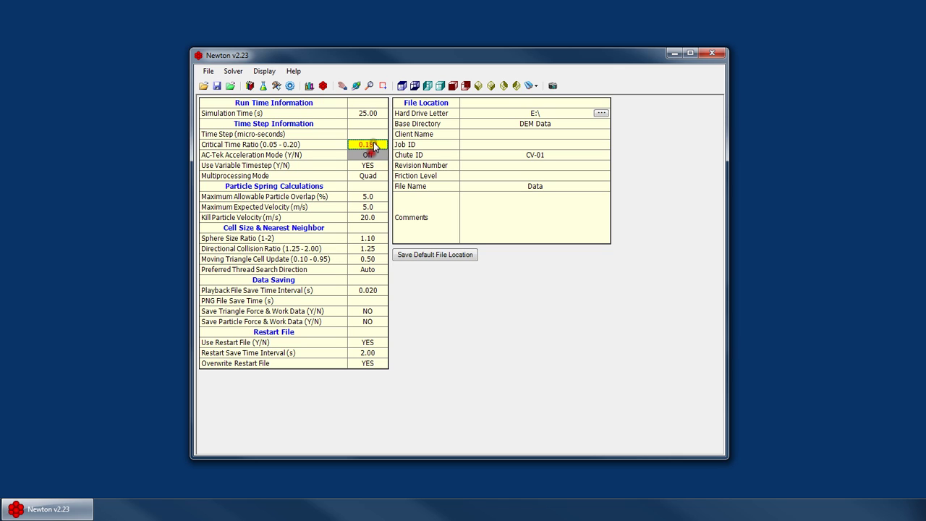
pyautogui.press('Return')
# Change the Critical Time Ratio to 0.25 and accept the instability warning
pyautogui.moveTo(297, 145)
pyautogui.click(374, 144)
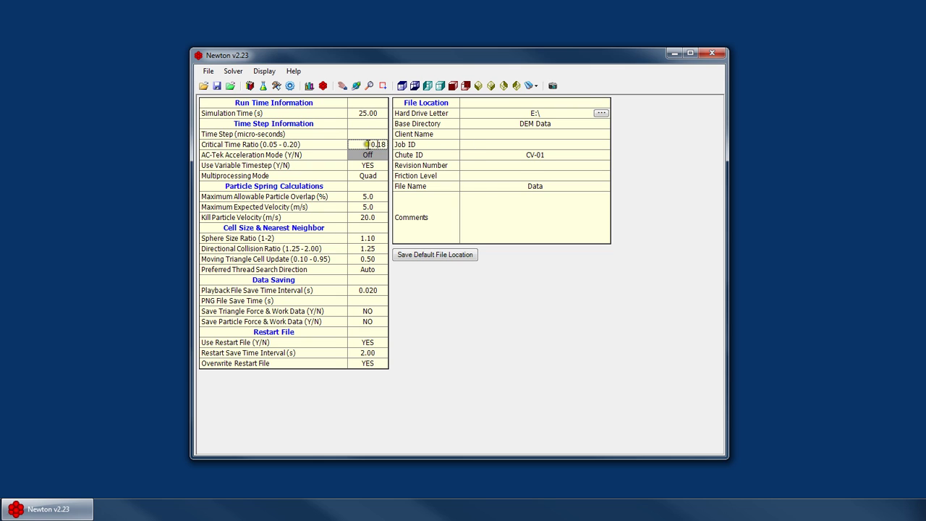
pyautogui.click(462, 149)
pyautogui.write('0.25')
pyautogui.press('Return')
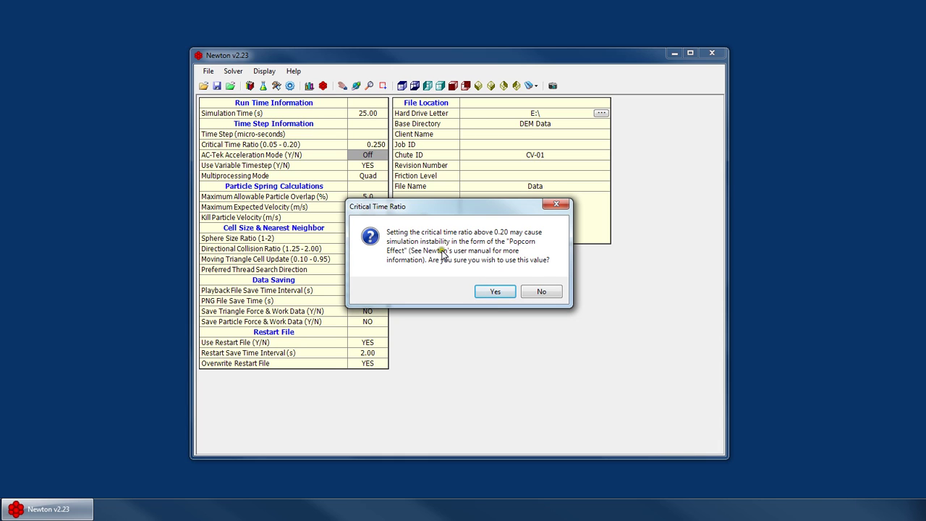
pyautogui.click(495, 292)
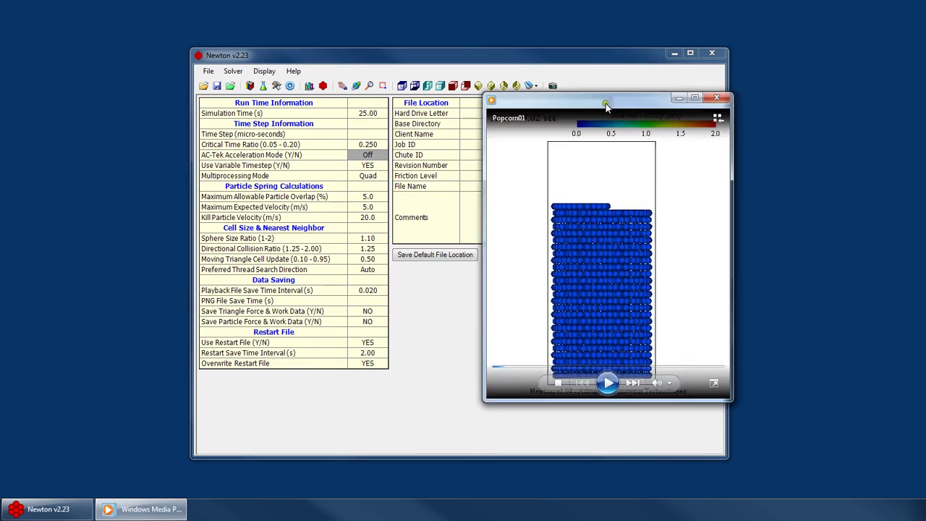
pyautogui.moveTo(452, 63); pyautogui.dragTo(339, 60)
pyautogui.click(666, 72)
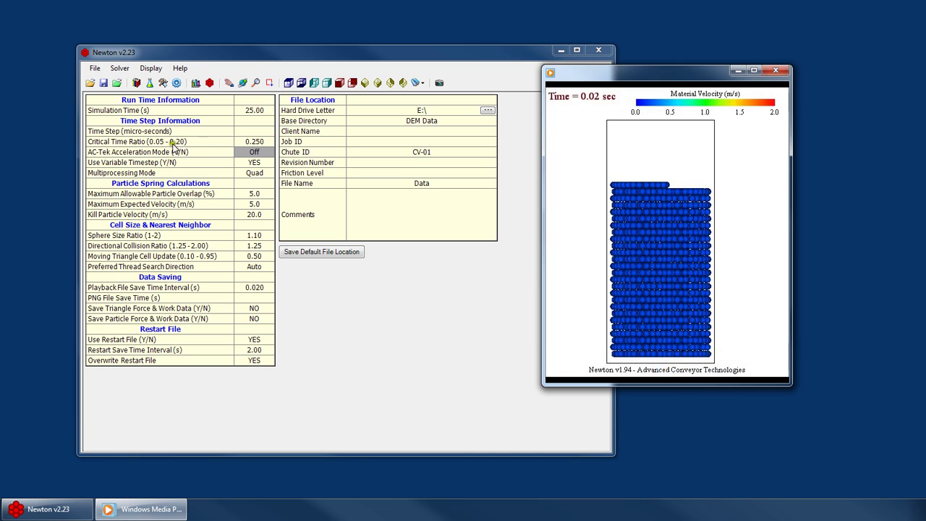
pyautogui.moveTo(671, 237)
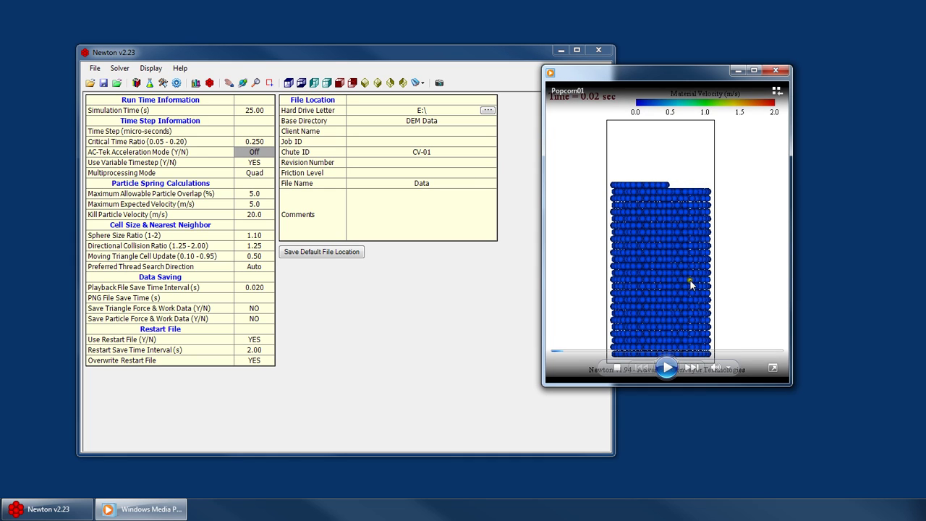
pyautogui.click(667, 368)
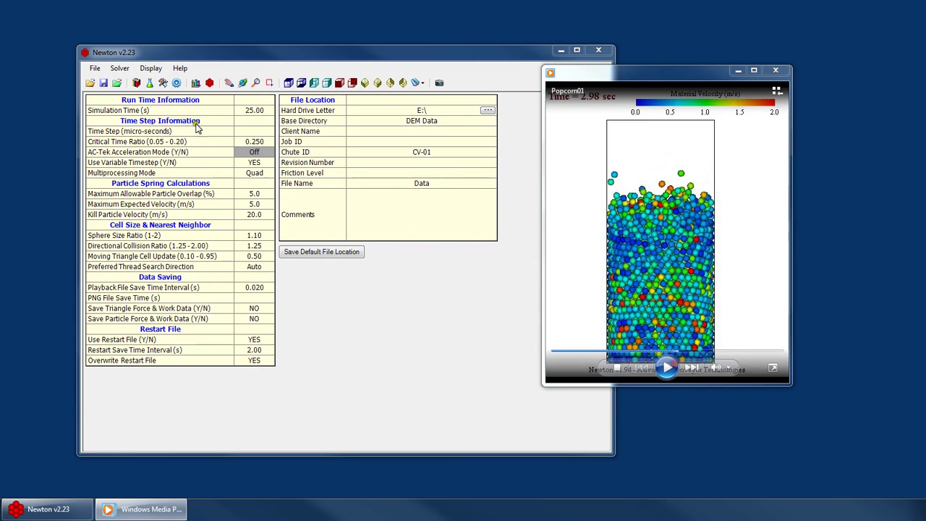
pyautogui.click(184, 143)
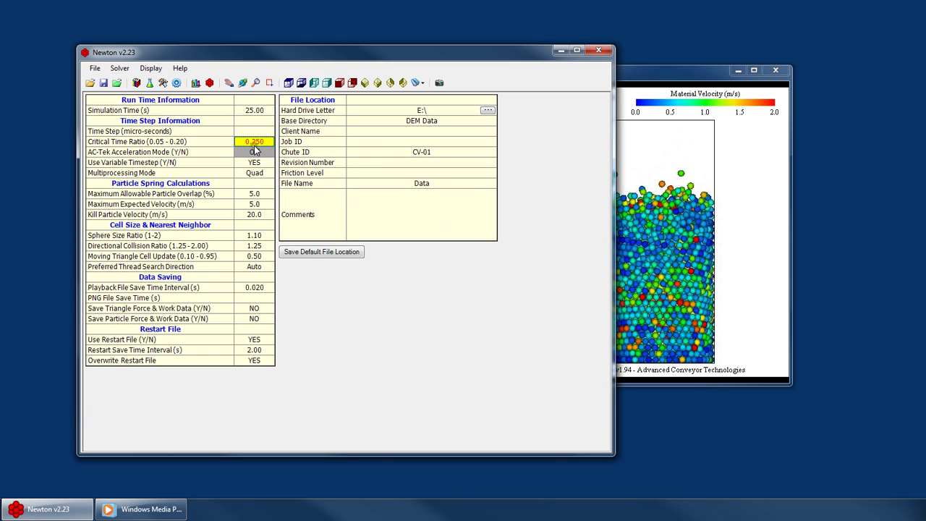
# Close the video player and return to Newton's Use Variable Timestep value
pyautogui.moveTo(712, 115)
pyautogui.hotkey('alt', 'F4')
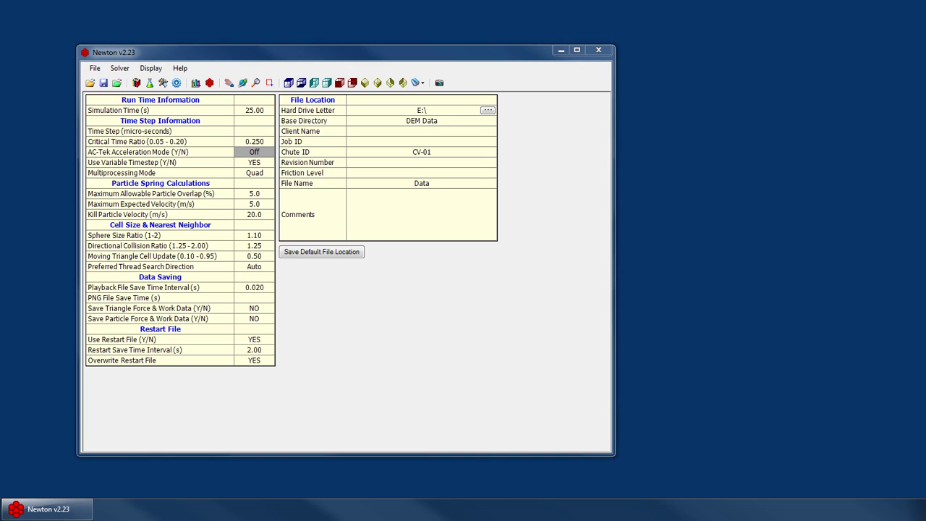
pyautogui.click(196, 154)
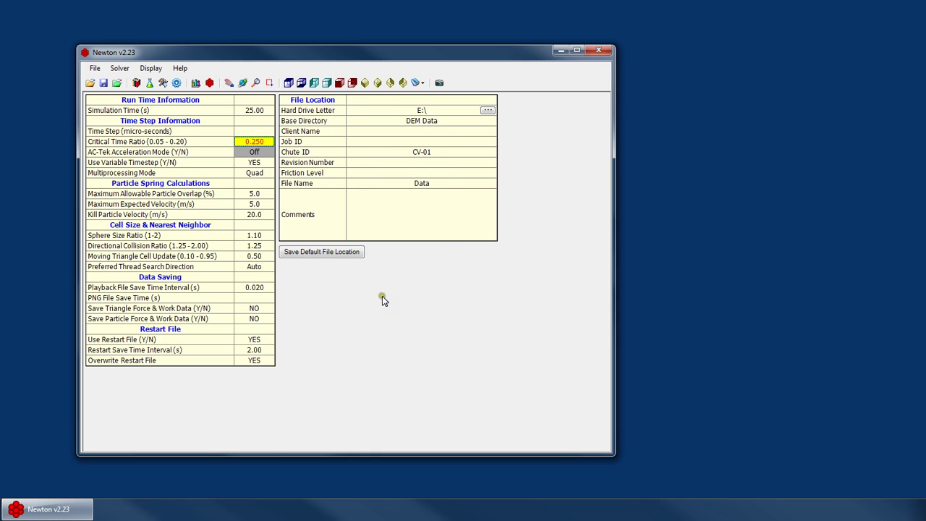
pyautogui.click(361, 252)
pyautogui.moveTo(113, 171)
pyautogui.click(253, 163)
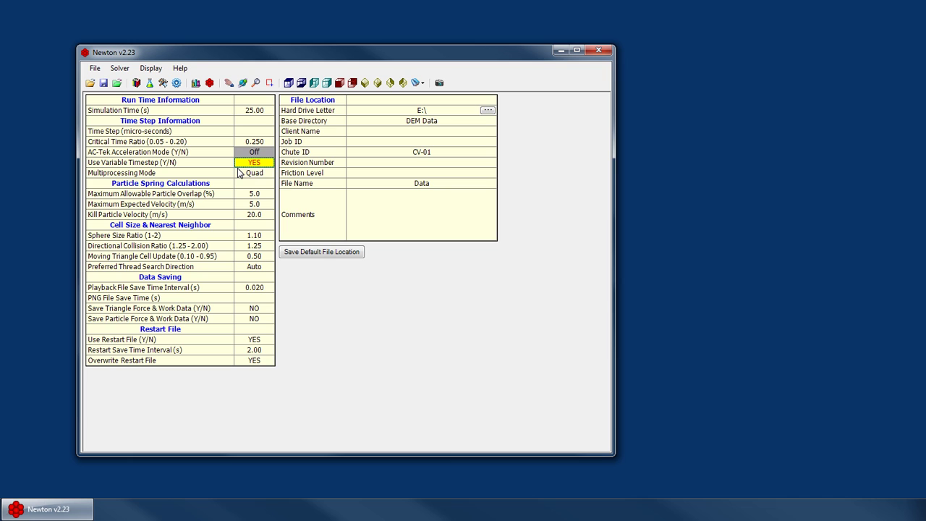
# Leave Multiprocessing Mode set to Quad
pyautogui.moveTo(199, 165)
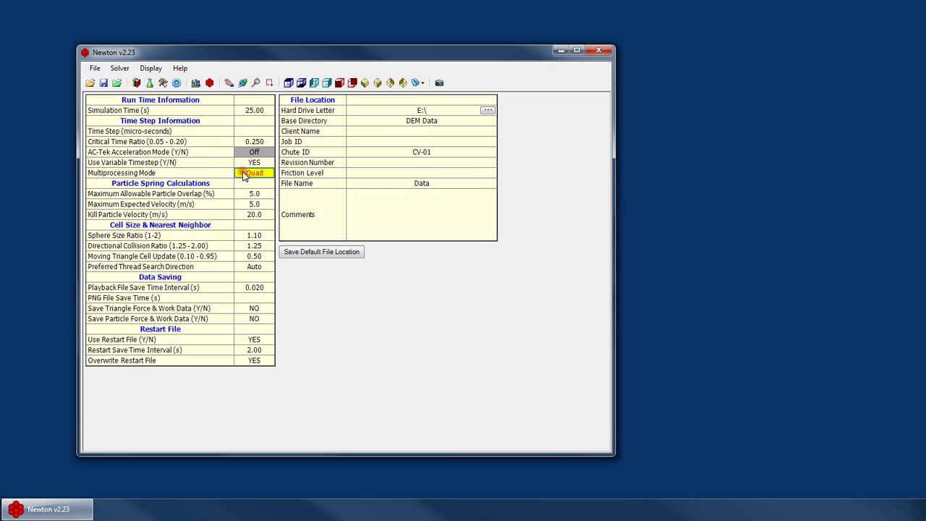
pyautogui.moveTo(170, 174)
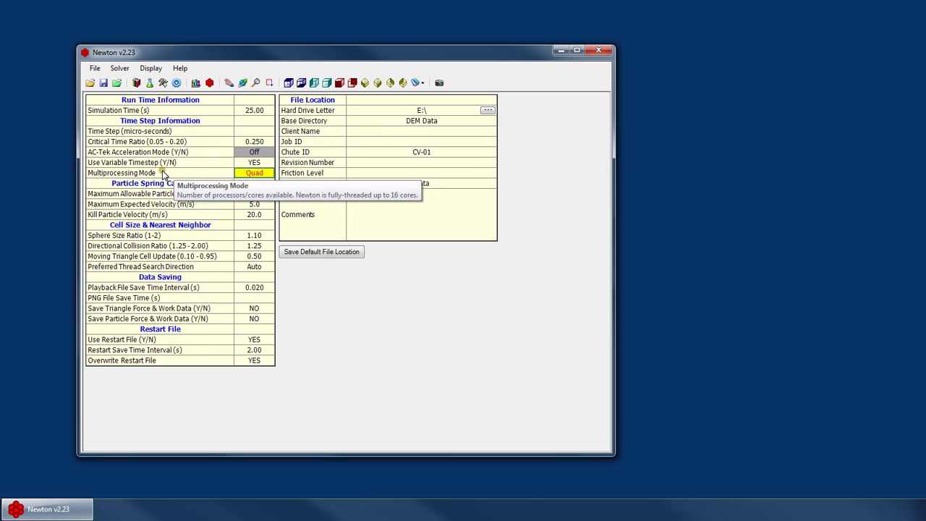
pyautogui.click(269, 176)
pyautogui.click(269, 176)
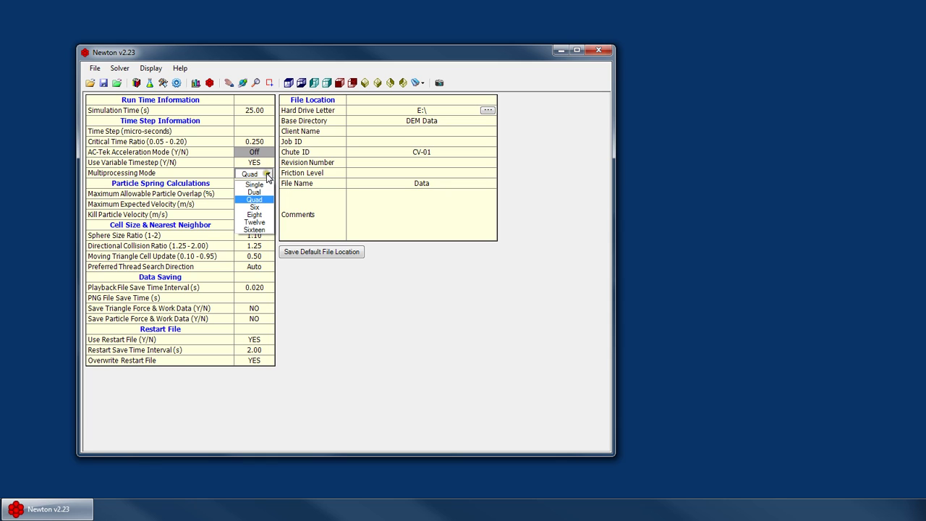
pyautogui.click(258, 178)
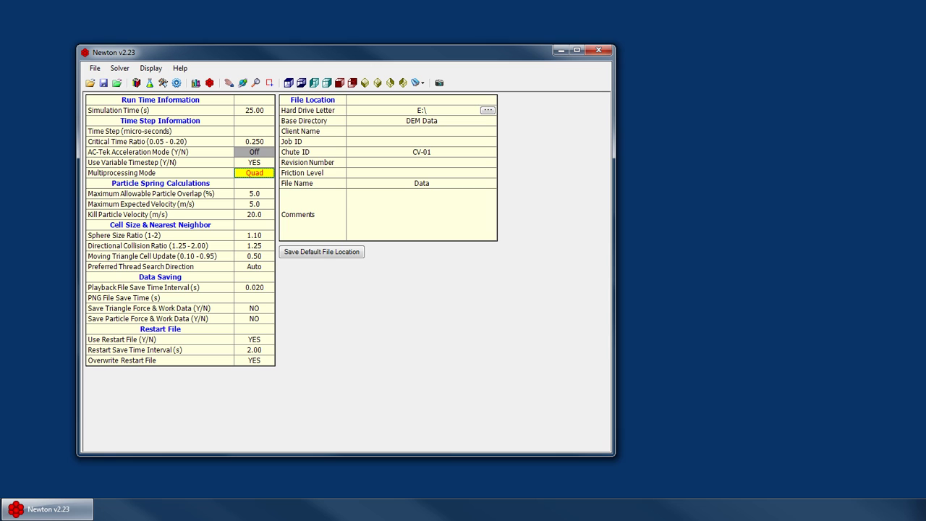
# Launch Task Manager from the taskbar and show its CPU performance graphs
pyautogui.rightClick(223, 506)
pyautogui.click(258, 439)
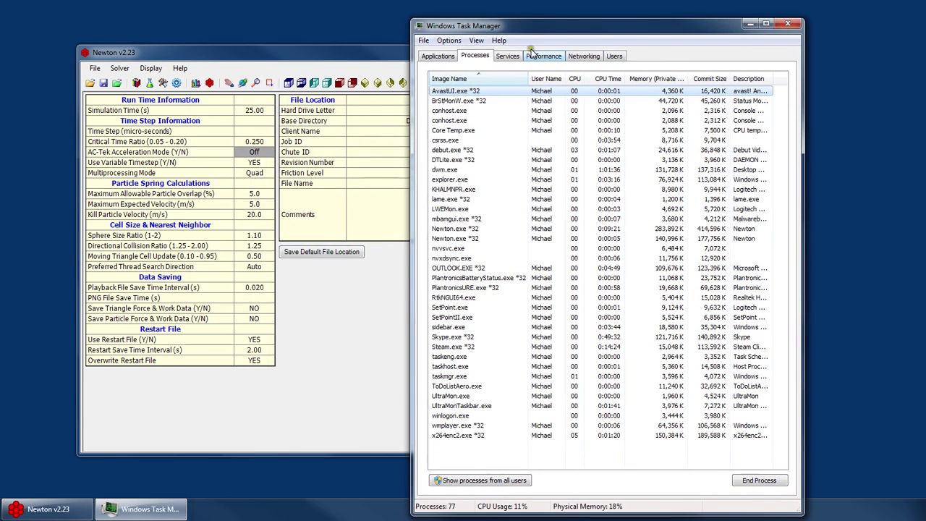
pyautogui.click(542, 52)
# Widen, shorten and reposition Task Manager beside the Newton settings sheet
pyautogui.moveTo(575, 27); pyautogui.dragTo(444, 27)
pyautogui.moveTo(674, 123); pyautogui.dragTo(864, 123)
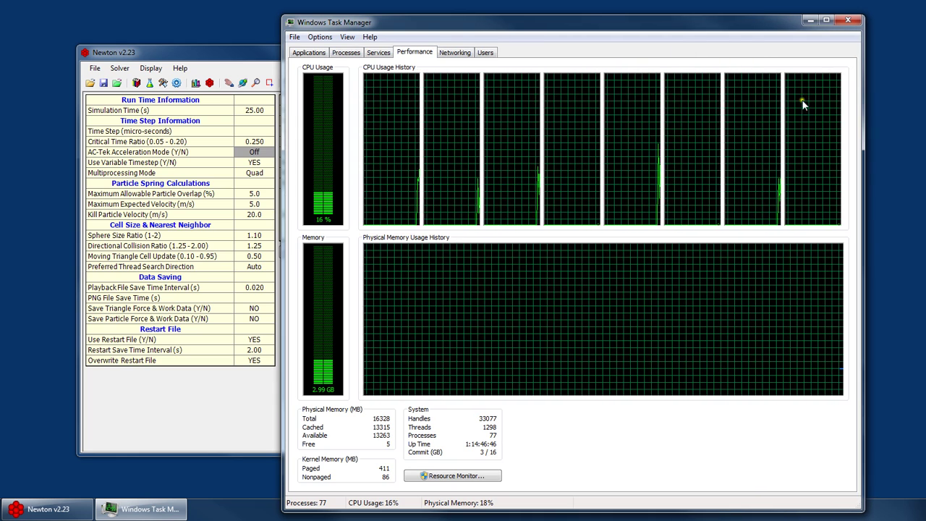
pyautogui.moveTo(654, 16); pyautogui.dragTo(613, 79)
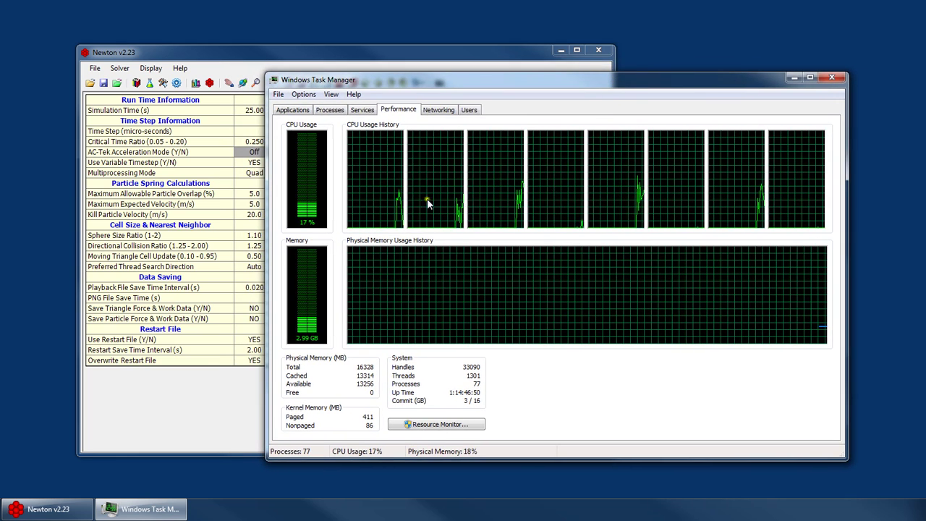
pyautogui.moveTo(586, 81); pyautogui.dragTo(492, 463)
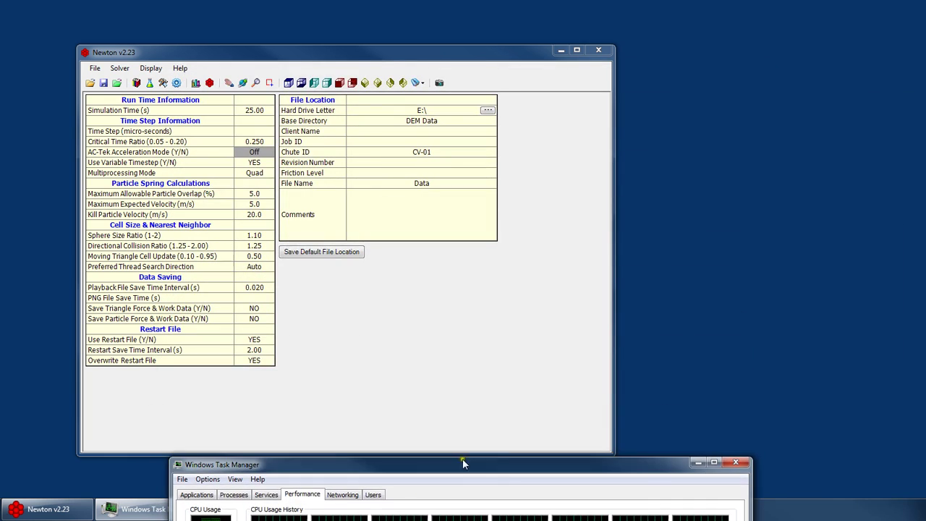
# Set Multiprocessing Mode to Eight and watch the CPU load in Task Manager
pyautogui.click(149, 176)
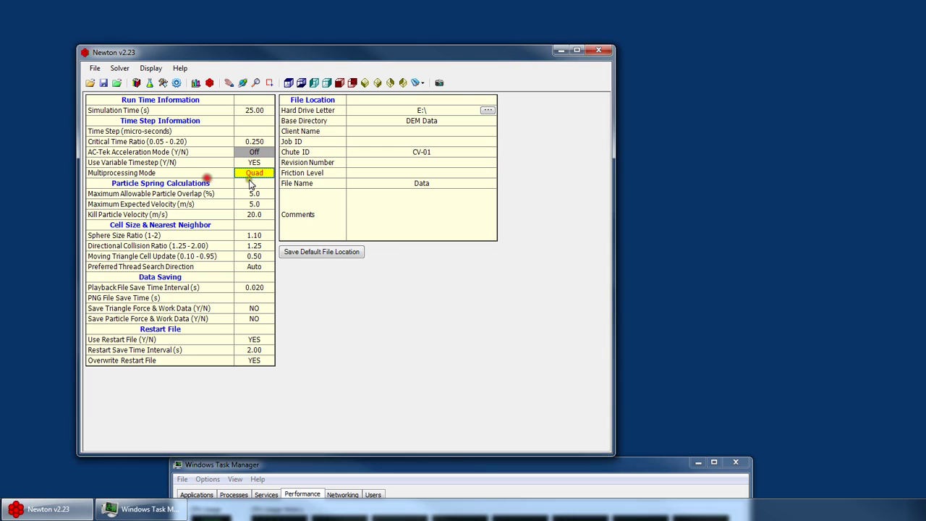
pyautogui.click(250, 173)
pyautogui.click(254, 174)
pyautogui.click(254, 214)
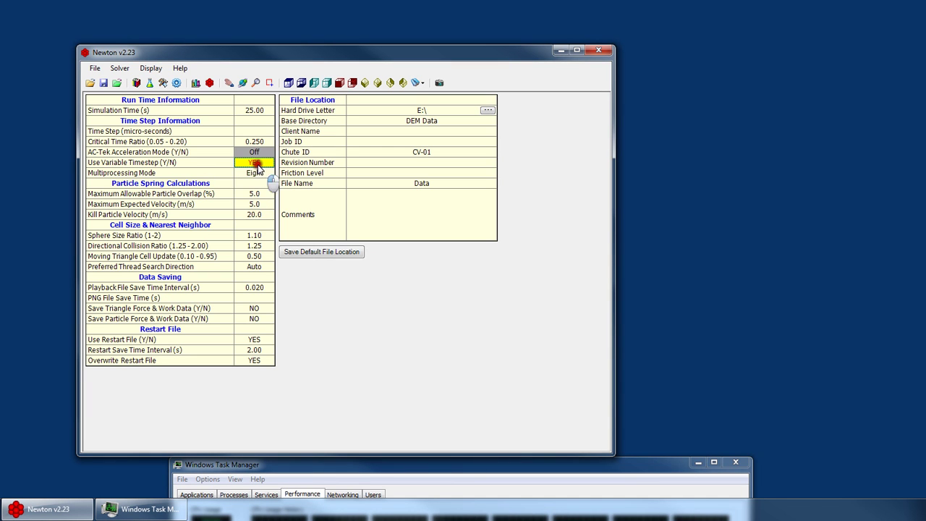
pyautogui.moveTo(524, 468); pyautogui.dragTo(566, 333)
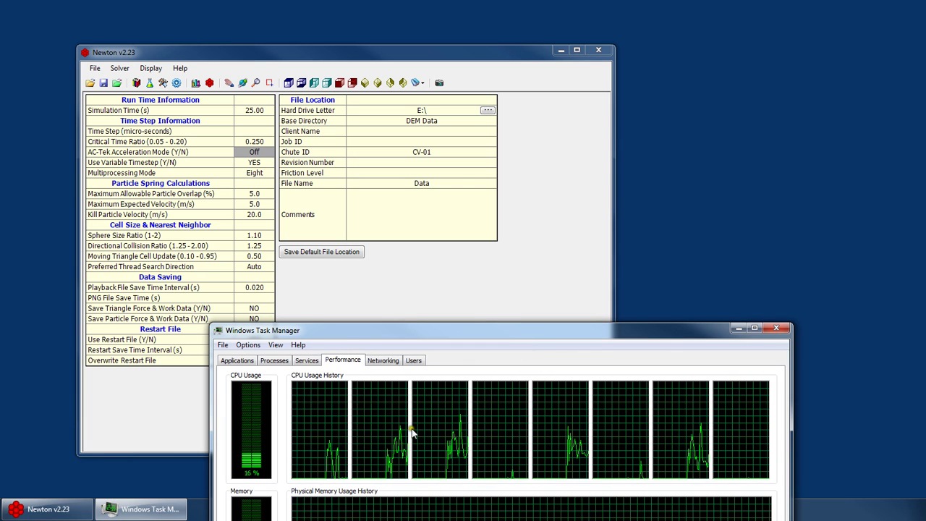
# Restore Multiprocessing Mode to Quad and close Task Manager
pyautogui.click(255, 173)
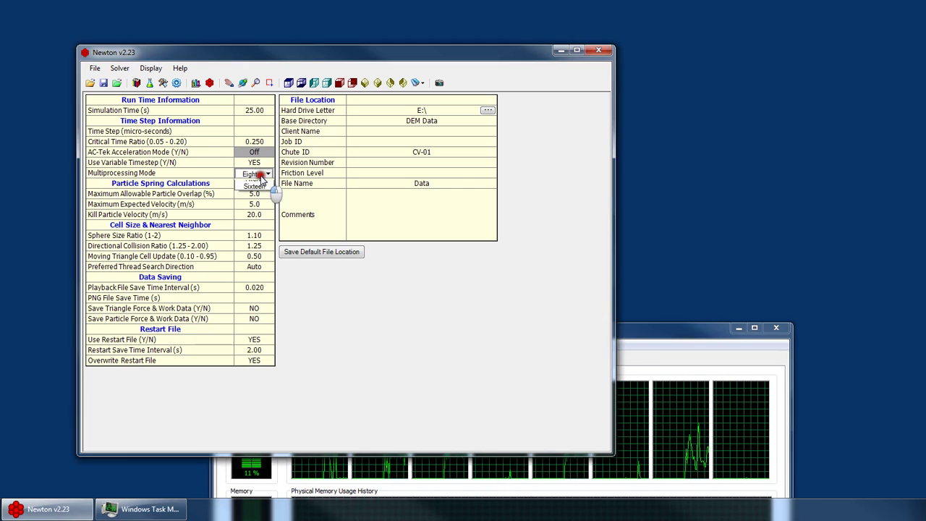
pyautogui.click(259, 199)
pyautogui.click(659, 329)
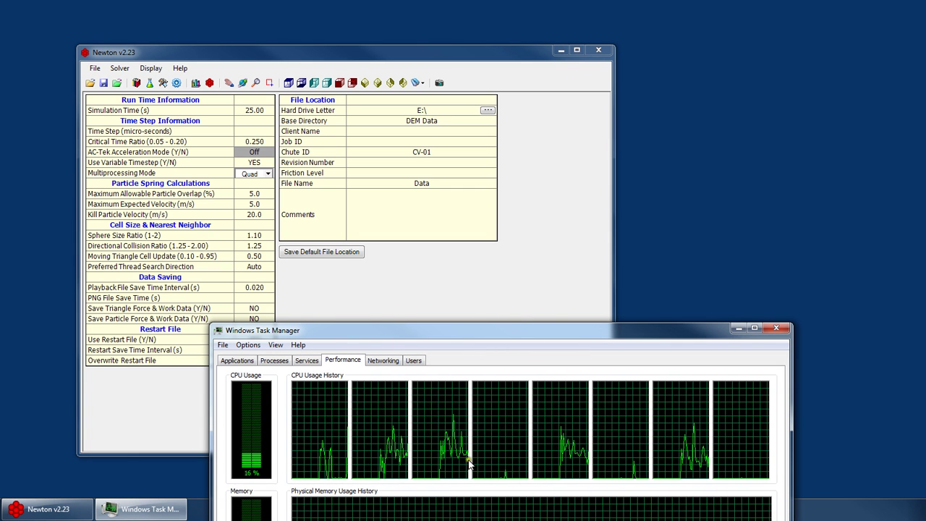
pyautogui.hotkey('alt', 'F4')
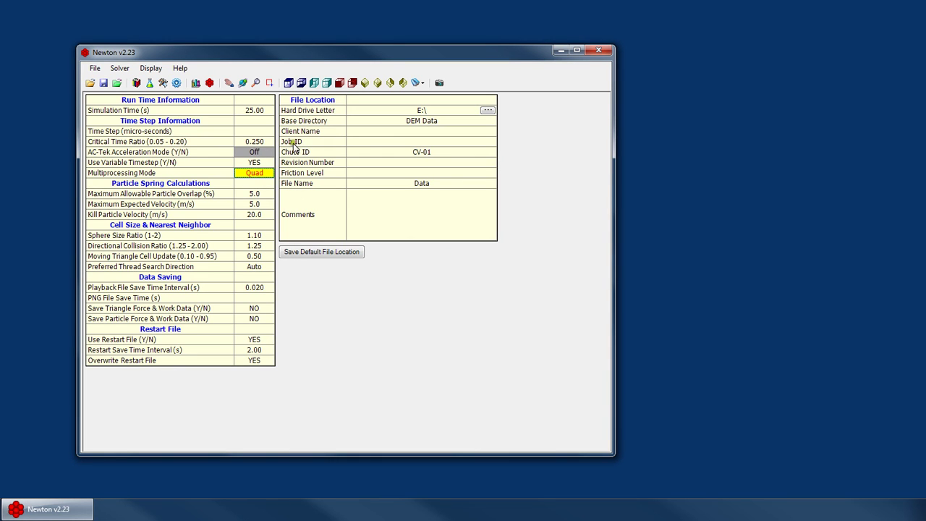
# Set Multiprocessing Mode to Sixteen
pyautogui.click(259, 173)
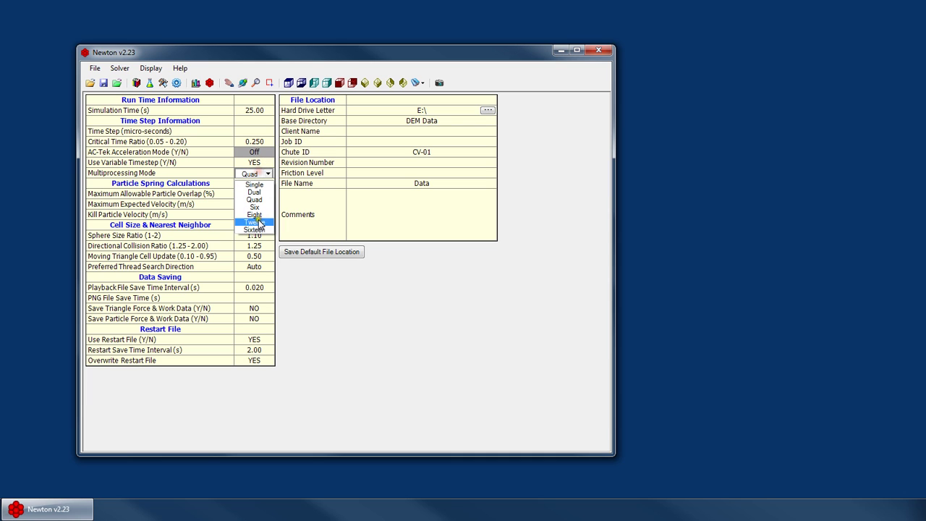
pyautogui.click(246, 230)
pyautogui.click(253, 132)
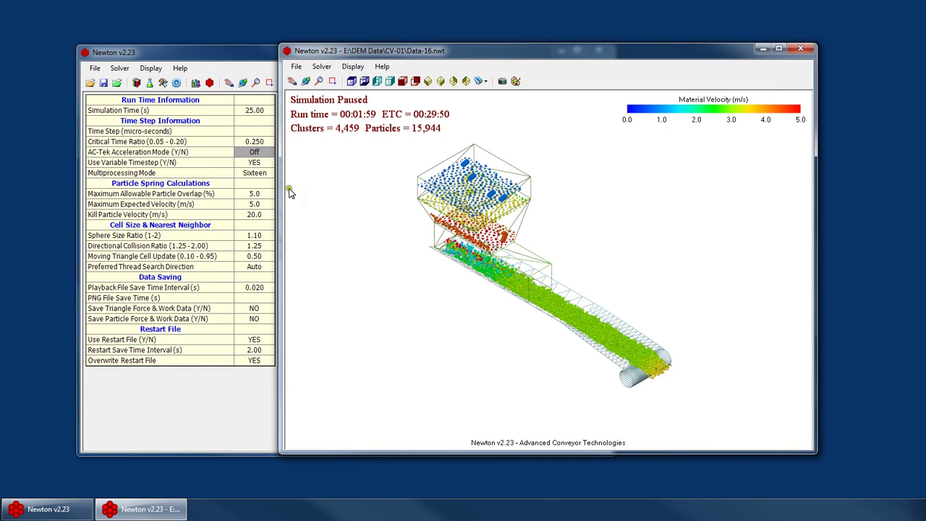
# Colour the conveyor simulation's particles by CPU thread
pyautogui.scroll(2, 486, 171)
pyautogui.scroll(5, 423, 161)
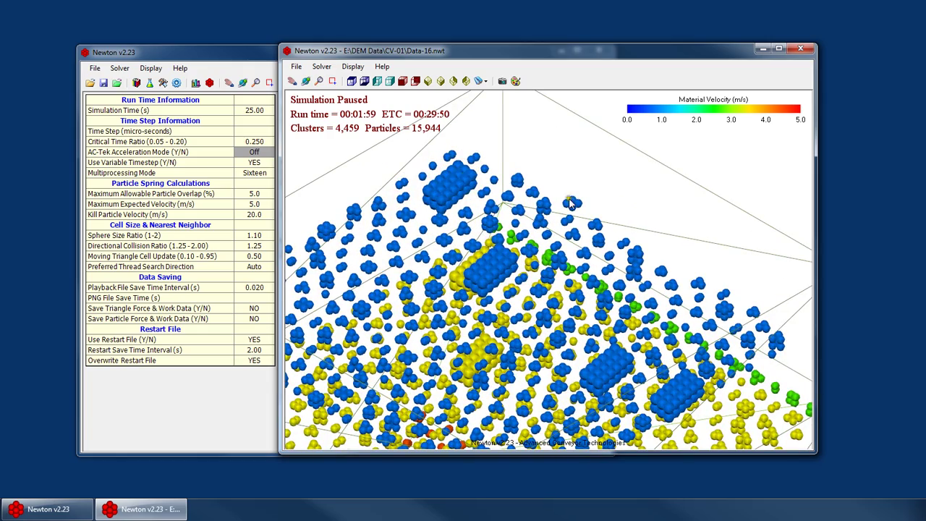
pyautogui.scroll(-5, 441, 170)
pyautogui.scroll(-4, 442, 159)
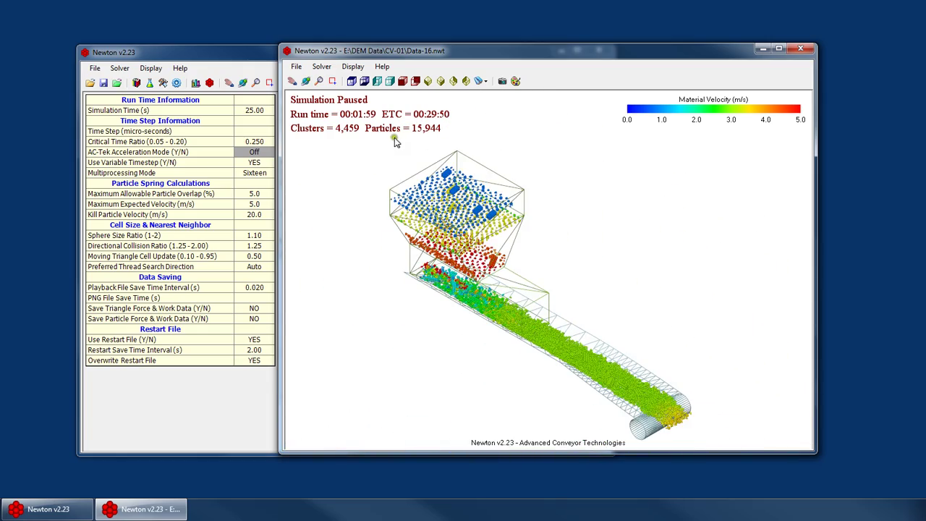
pyautogui.moveTo(460, 55); pyautogui.dragTo(537, 59)
pyautogui.rightClick(530, 177)
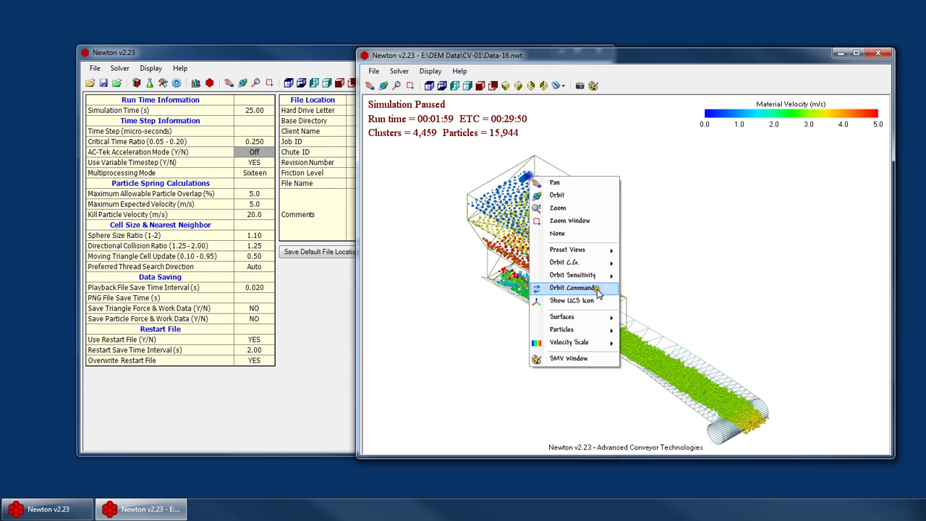
pyautogui.click(567, 330)
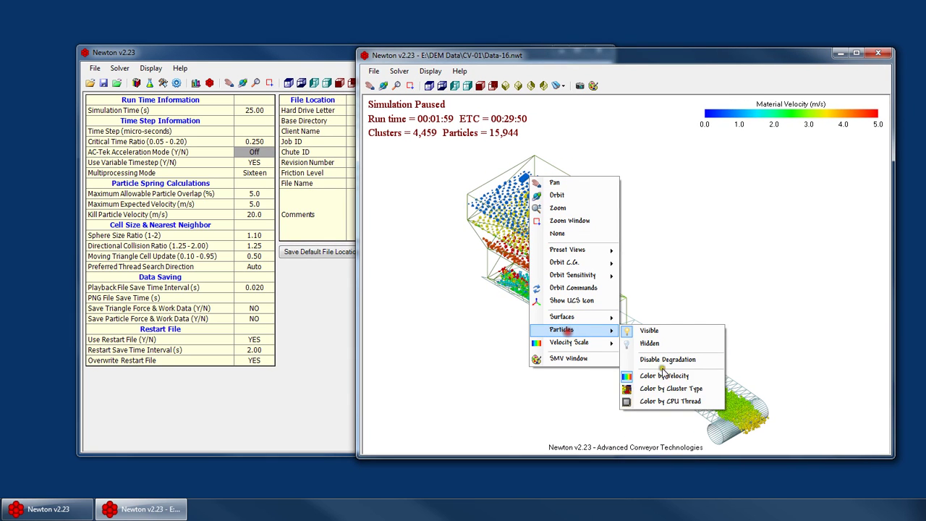
pyautogui.click(655, 401)
# Show the model from the top, rotated 90° to lie horizontally, then hide orbit commands
pyautogui.click(429, 86)
pyautogui.rightClick(624, 143)
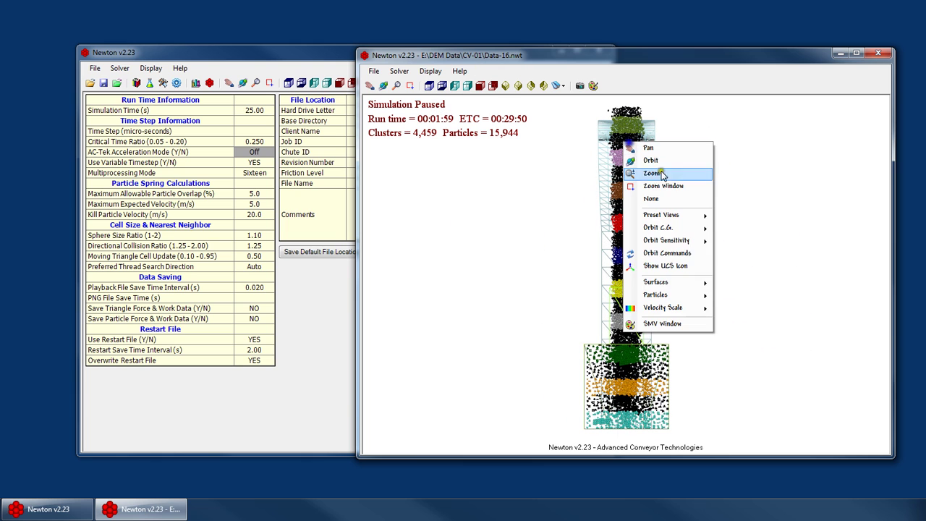
pyautogui.click(671, 253)
pyautogui.click(878, 274)
pyautogui.rightClick(640, 254)
pyautogui.click(673, 303)
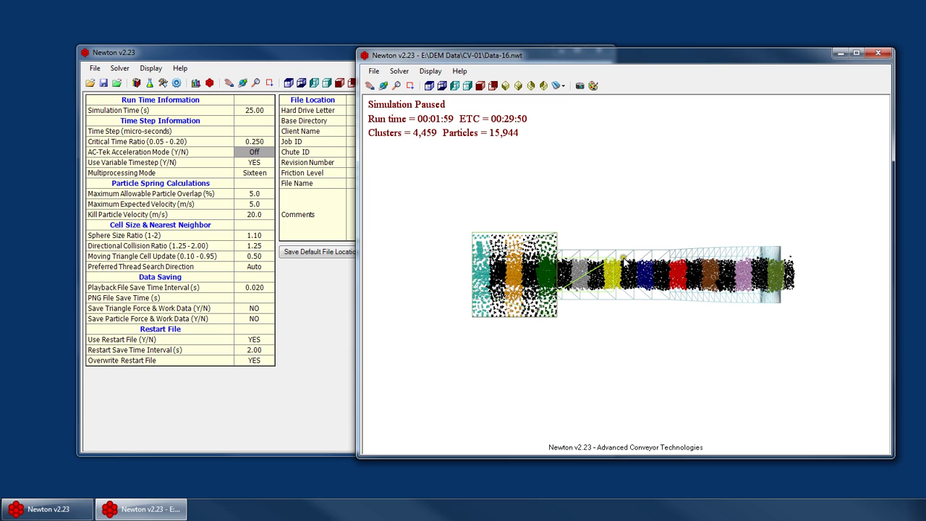
# Switch Multiprocessing Mode to Twelve, then Eight, and close the Data-16 simulation window
pyautogui.click(731, 309)
pyautogui.scroll(2, 544, 275)
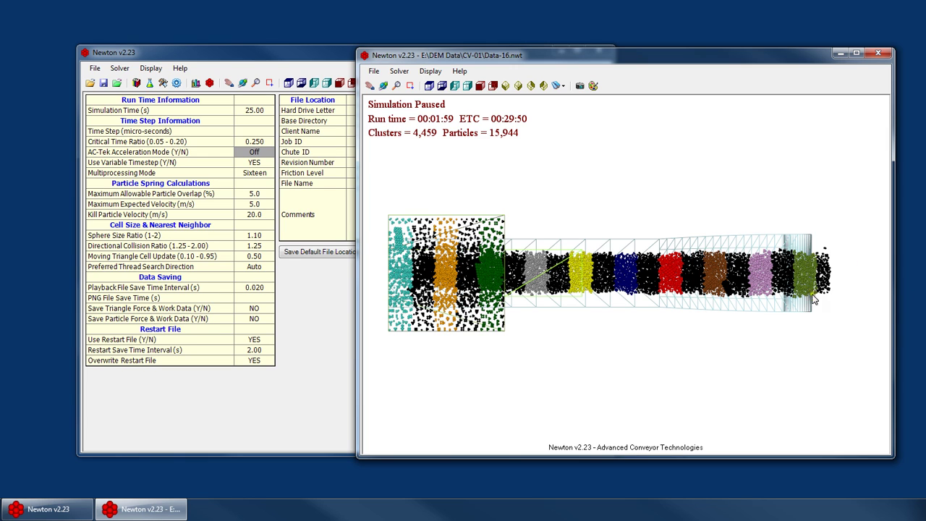
pyautogui.click(259, 173)
pyautogui.click(719, 166)
pyautogui.click(259, 174)
pyautogui.click(253, 230)
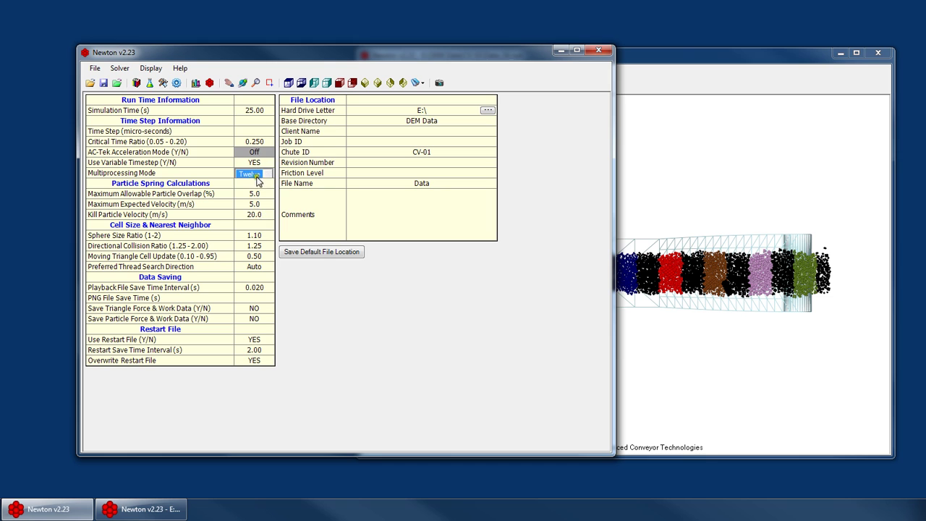
pyautogui.click(257, 178)
pyautogui.click(252, 218)
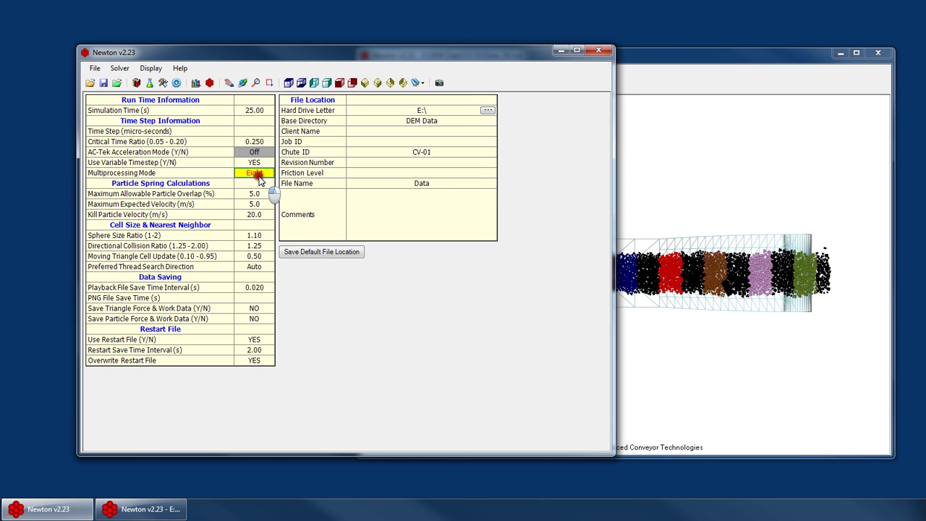
pyautogui.click(825, 258)
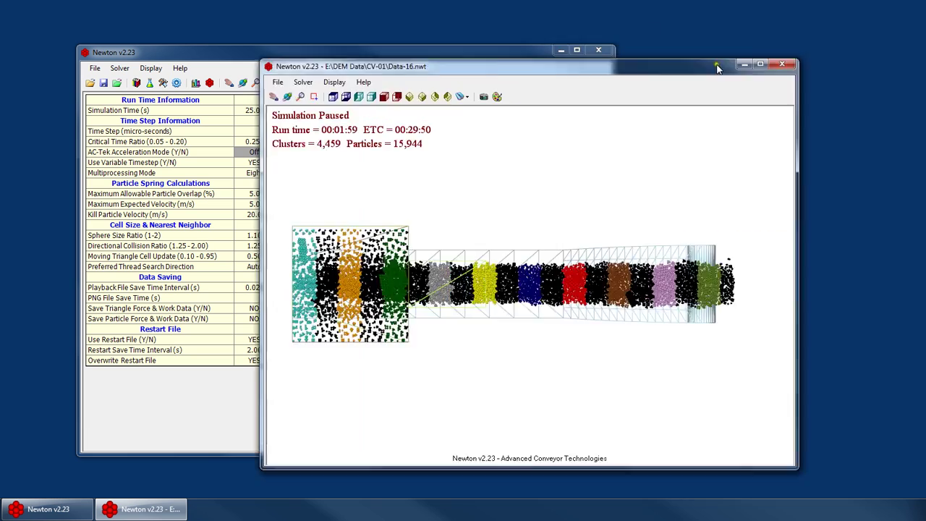
pyautogui.click(877, 53)
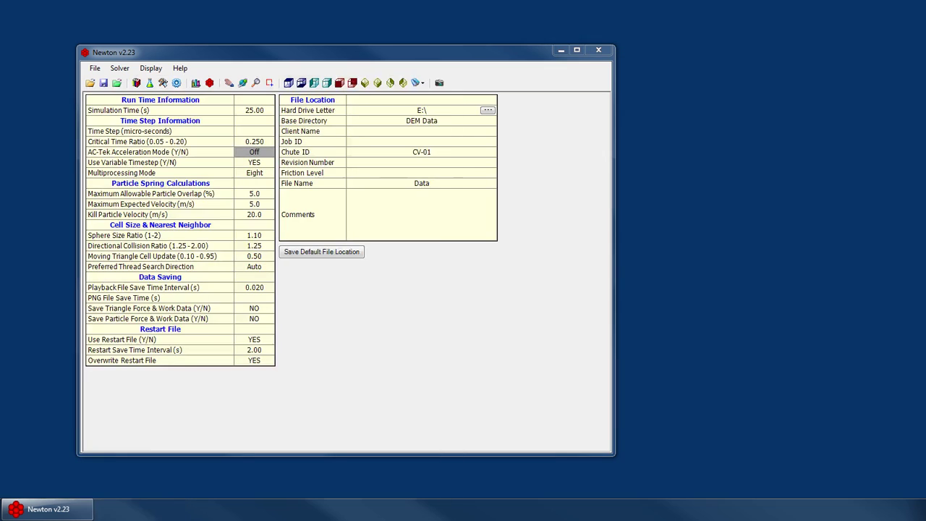
pyautogui.click(246, 194)
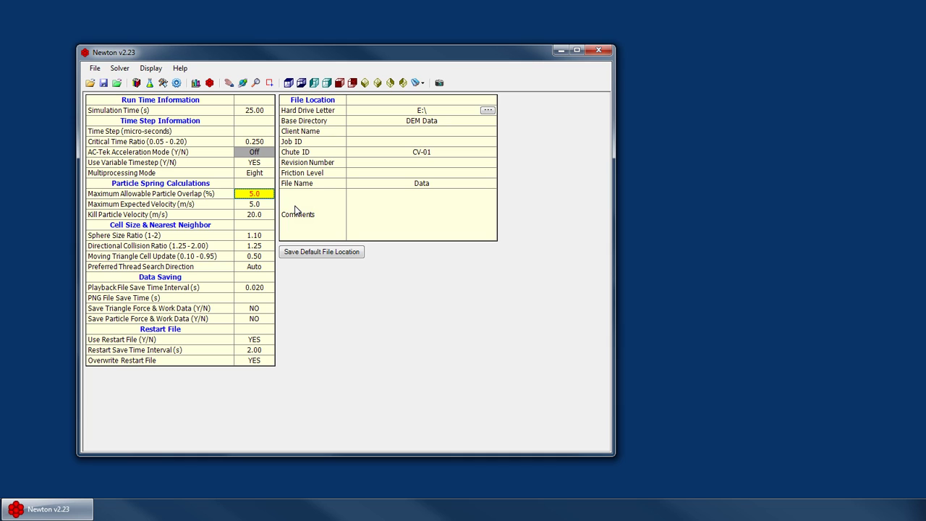
pyautogui.click(247, 193)
pyautogui.doubleClick(247, 193)
pyautogui.click(267, 193)
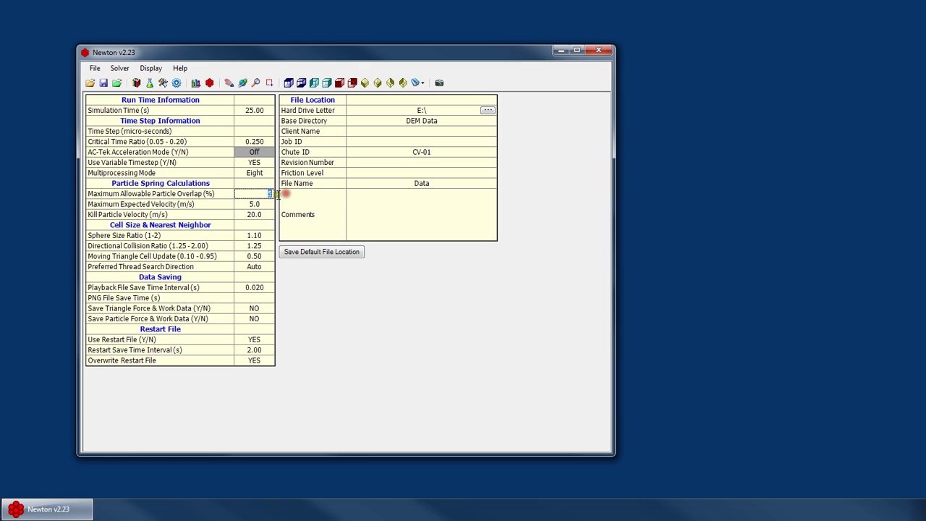
pyautogui.doubleClick(269, 194)
pyautogui.press('Return')
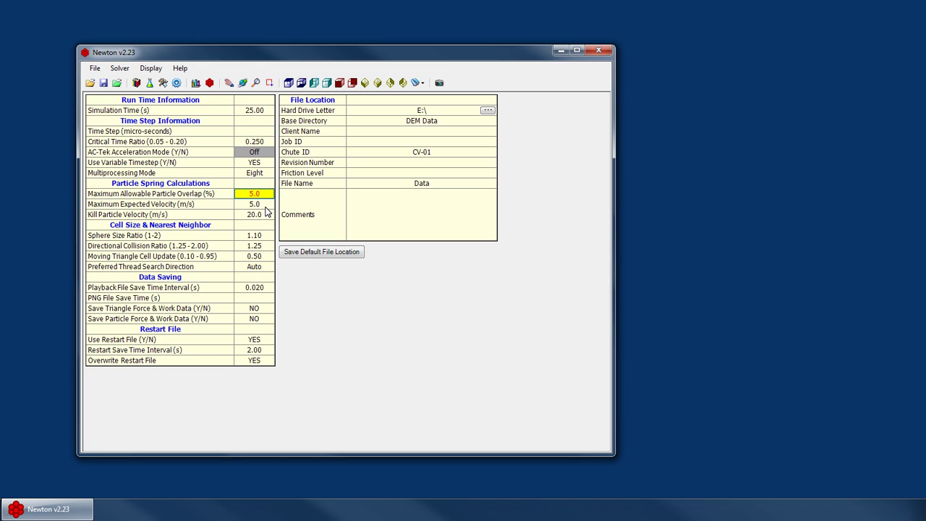
pyautogui.write('0.5')
pyautogui.press('Return')
pyautogui.press('Down')
pyautogui.press('Up')
pyautogui.write('25.0')
pyautogui.write('5')
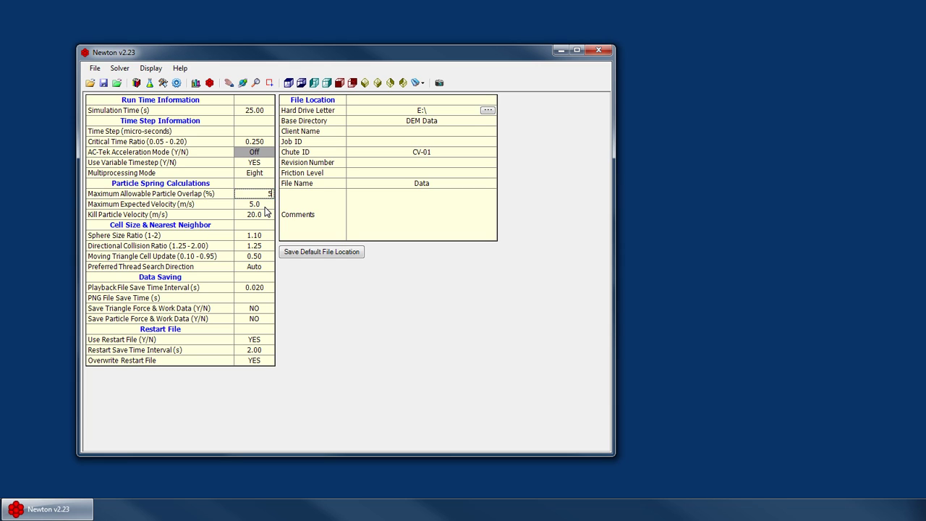
pyautogui.press('Return')
pyautogui.press('Up')
pyautogui.press('Down')
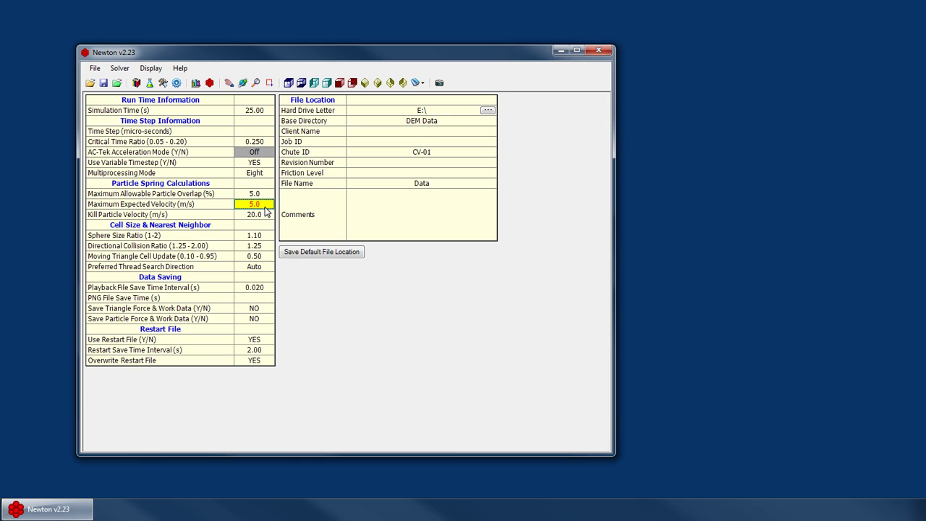
pyautogui.press('Up')
pyautogui.press('Up')
pyautogui.press('Up')
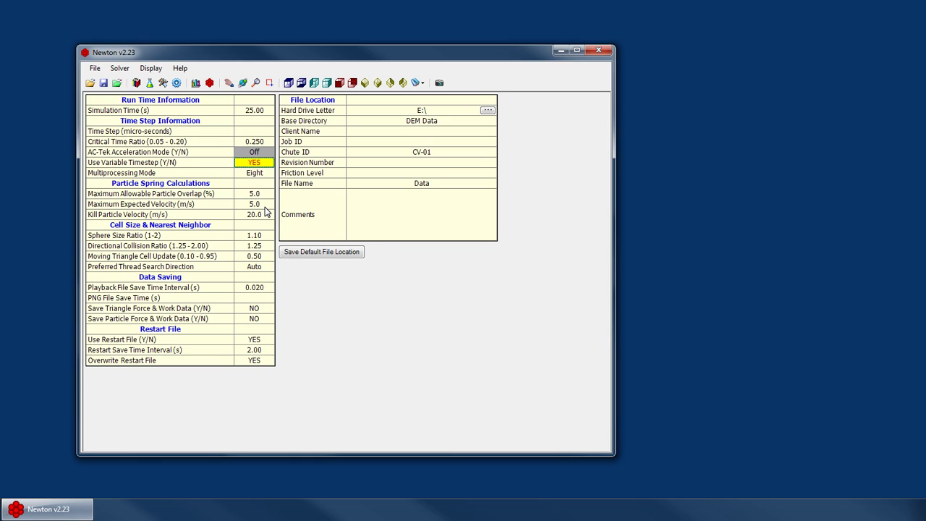
pyautogui.press('Down')
pyautogui.press('Down')
pyautogui.press('Down')
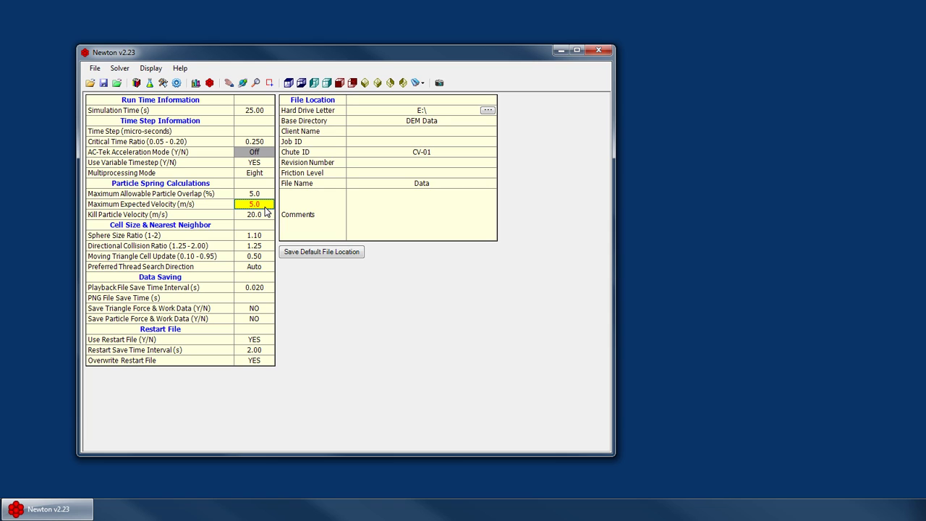
pyautogui.write('1')
pyautogui.press('Return')
pyautogui.press('Up')
pyautogui.press('Up')
pyautogui.press('Up')
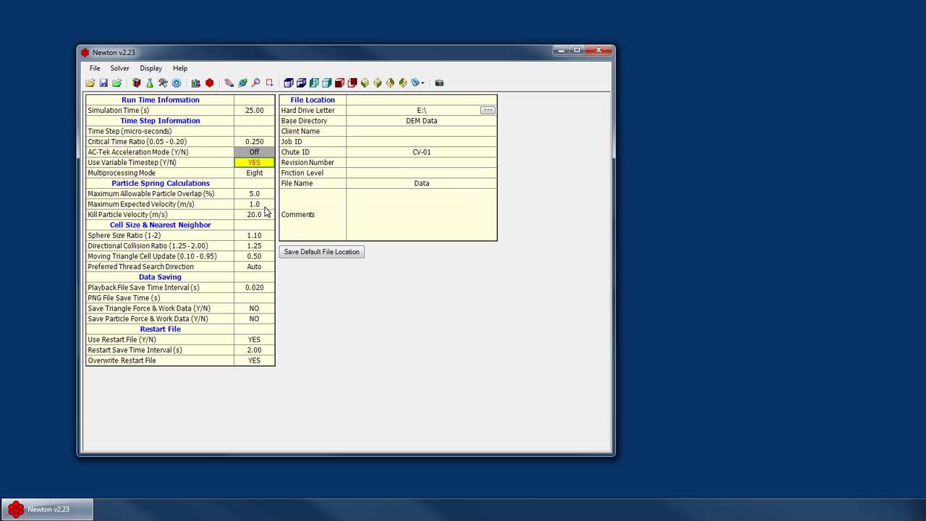
pyautogui.press('Down')
pyautogui.press('Down')
pyautogui.press('Down')
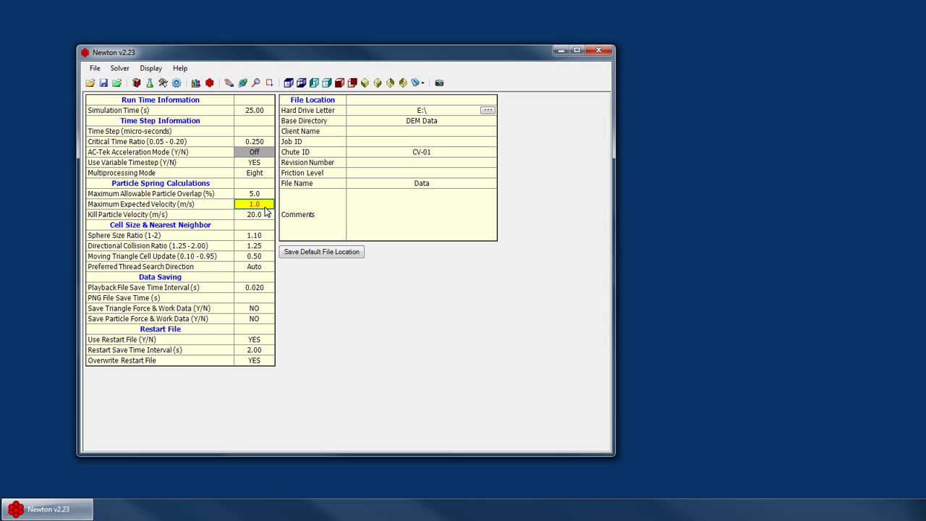
pyautogui.press('Down')
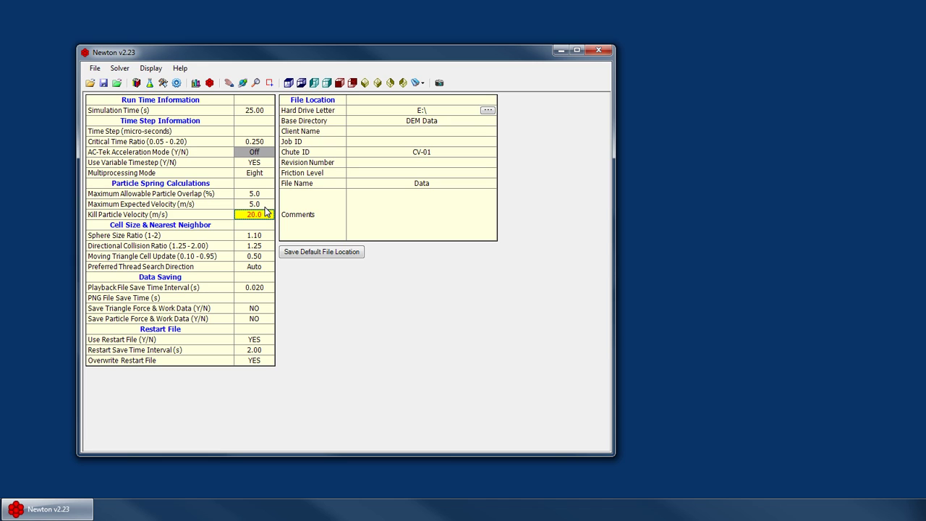
pyautogui.press('Down')
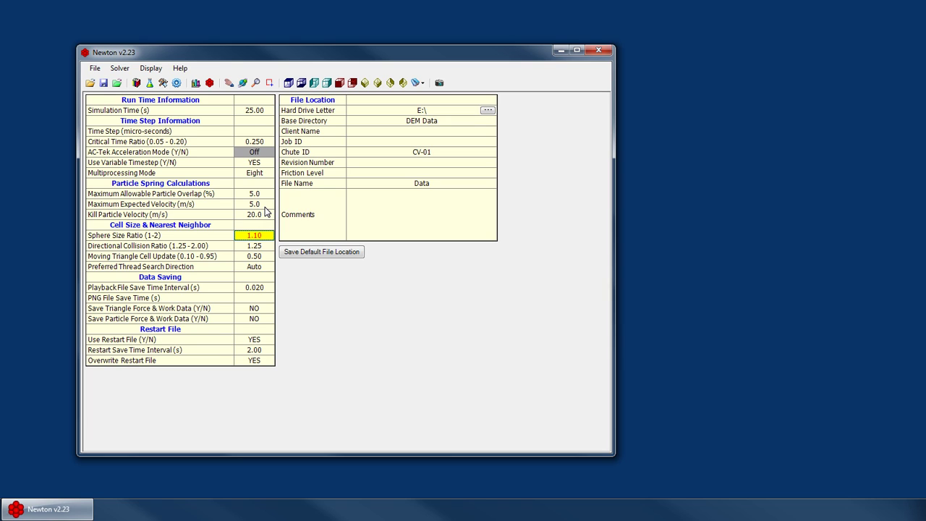
pyautogui.press('BackSpace')
pyautogui.press('BackSpace')
pyautogui.write('00')
pyautogui.write('1.10')
pyautogui.press('Return')
pyautogui.press('Up')
pyautogui.write('1.001.10')
pyautogui.press('Return')
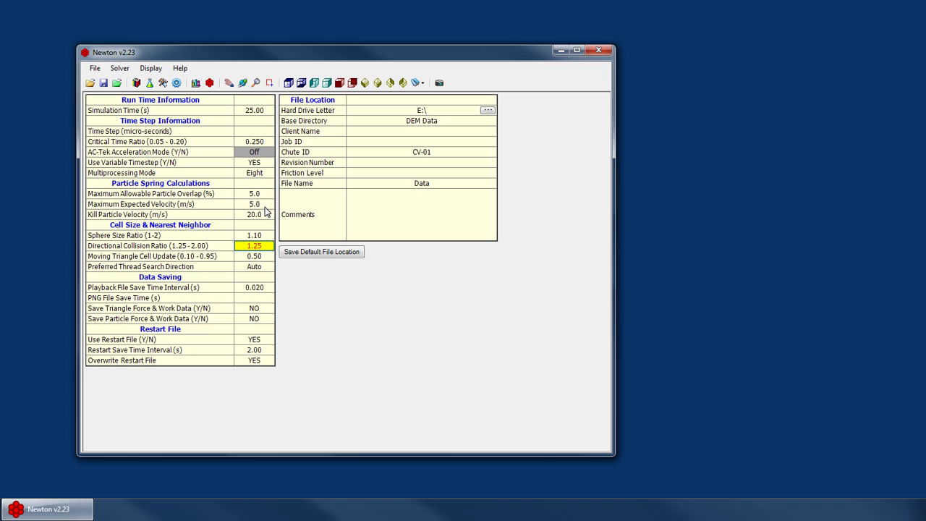
# Enter 2.00 for Directional Collision Ratio and check Maximum Expected Velocity above it
pyautogui.write('2.00')
pyautogui.press('Up')
pyautogui.press('Up')
pyautogui.press('Up')
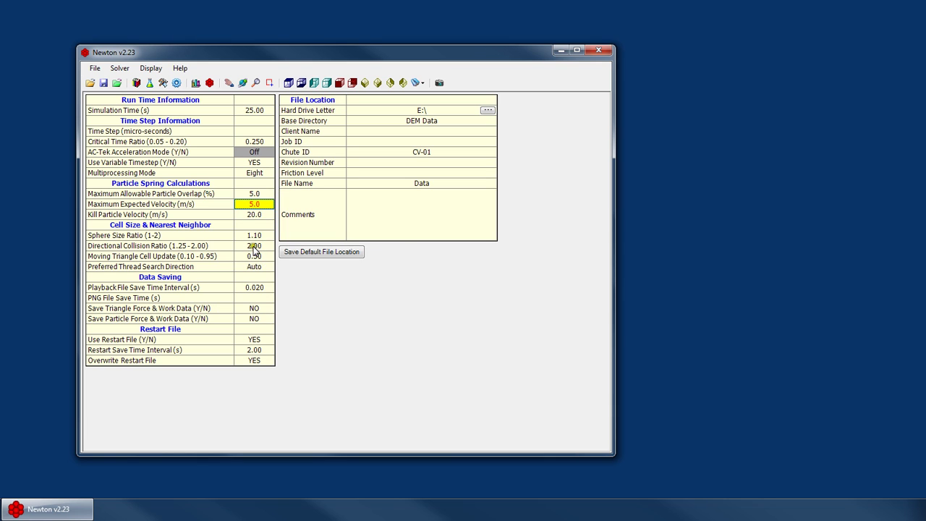
pyautogui.press('Down')
pyautogui.press('Down')
pyautogui.press('Down')
pyautogui.press('Up')
pyautogui.press('Up')
pyautogui.press('Up')
# Orbit the Data-16 model obliquely, colour particles by velocity on a 5.0 m/s scale, then close it
pyautogui.click(352, 83)
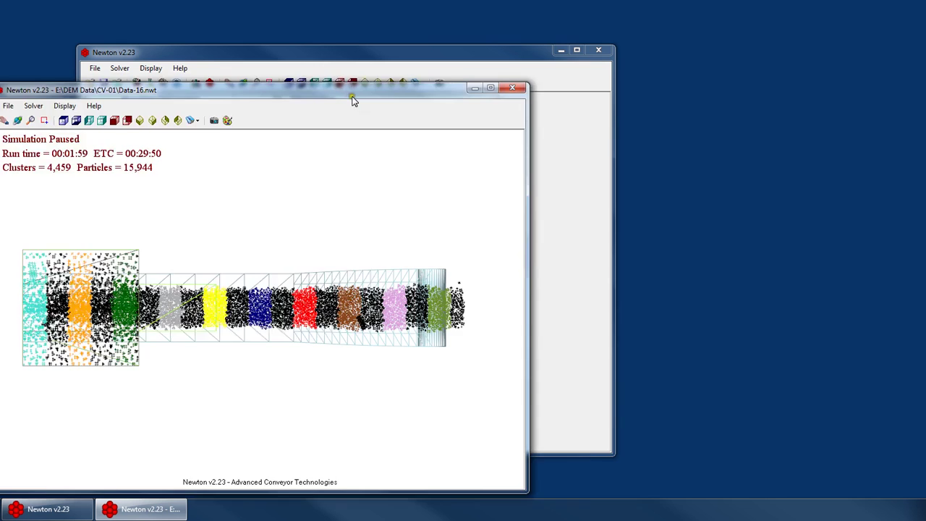
pyautogui.rightClick(439, 178)
pyautogui.click(463, 209)
pyautogui.moveTo(309, 348); pyautogui.dragTo(384, 221)
pyautogui.rightClick(384, 222)
pyautogui.moveTo(437, 386)
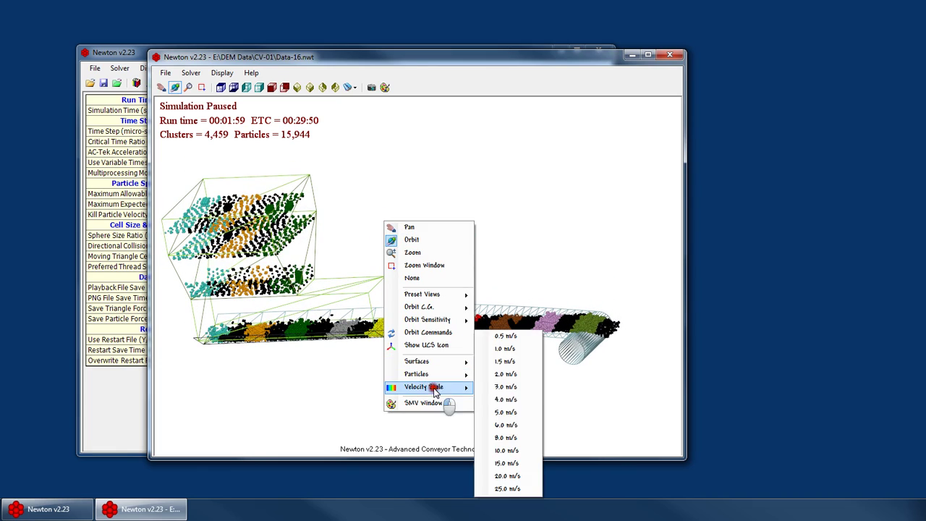
pyautogui.click(507, 414)
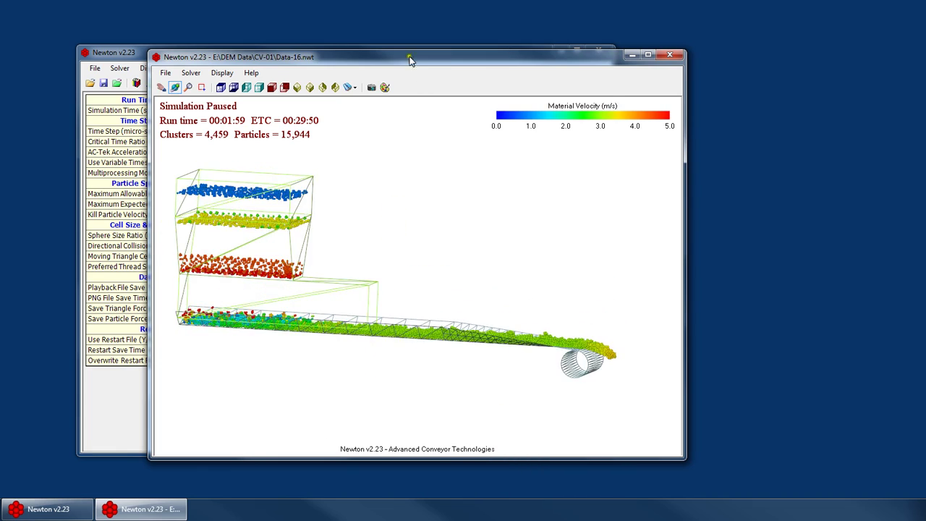
pyautogui.hotkey('alt', 'F4')
# Set the Directional Collision Ratio to 1.50
pyautogui.click(255, 247)
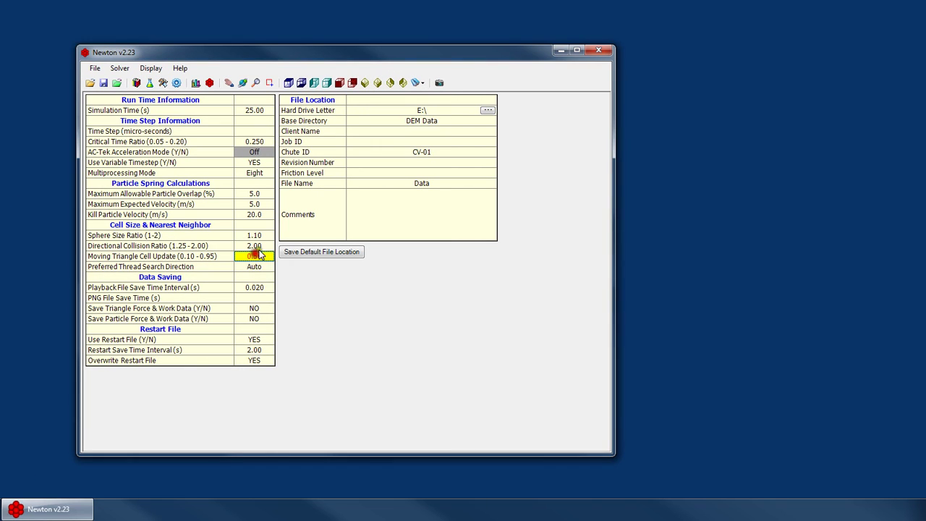
pyautogui.click(256, 248)
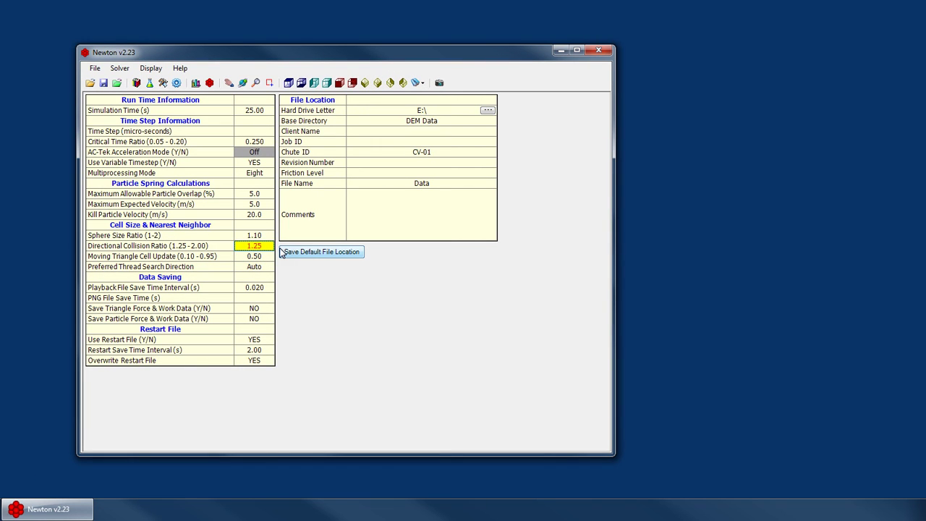
pyautogui.write('1.50')
pyautogui.press('Return')
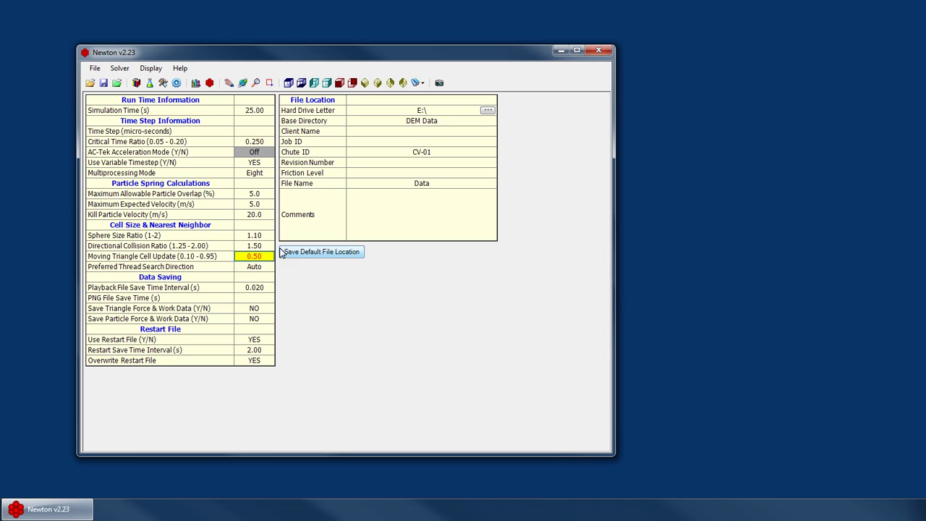
# Try 0.95 for Moving Triangle Cell Update, then set it back to 0.50
pyautogui.write('0.95')
pyautogui.moveTo(186, 259)
pyautogui.write('0.50')
pyautogui.press('Return')
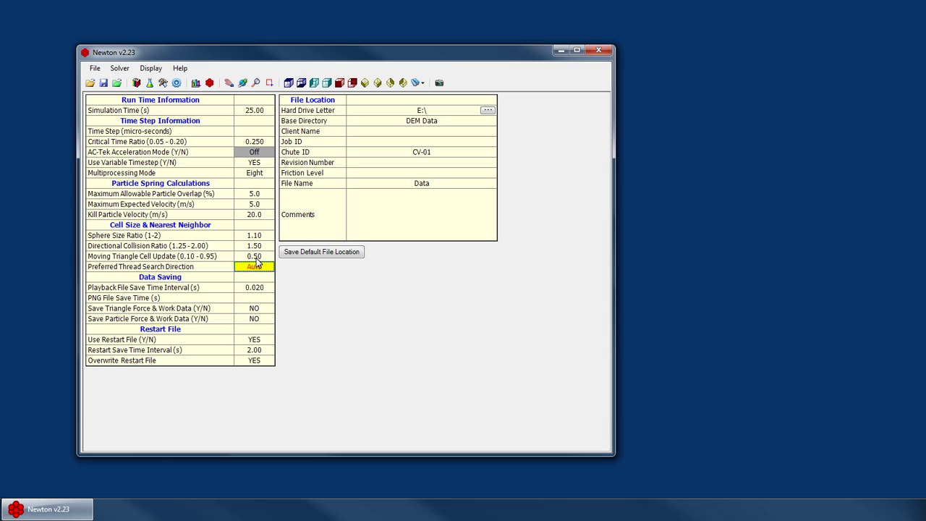
pyautogui.click(261, 267)
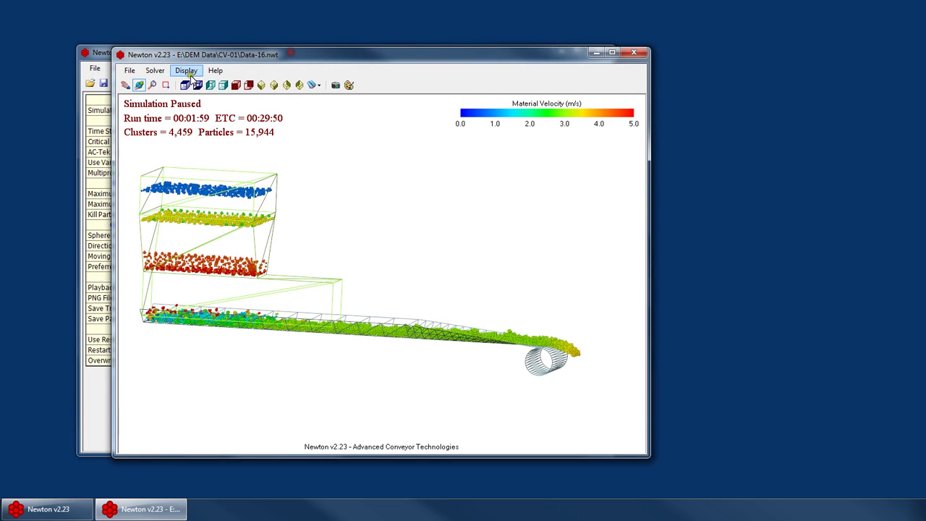
pyautogui.click(190, 85)
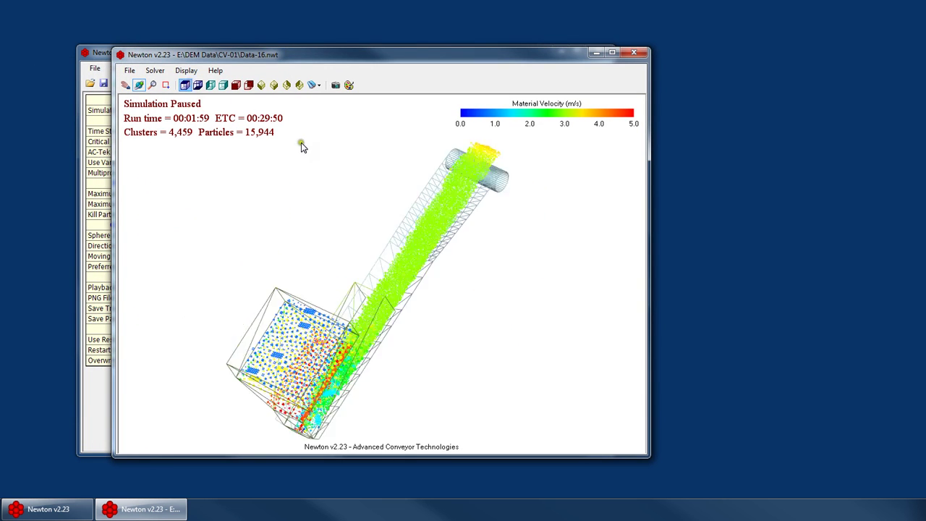
pyautogui.rightClick(253, 185)
pyautogui.moveTo(316, 334)
pyautogui.click(433, 373)
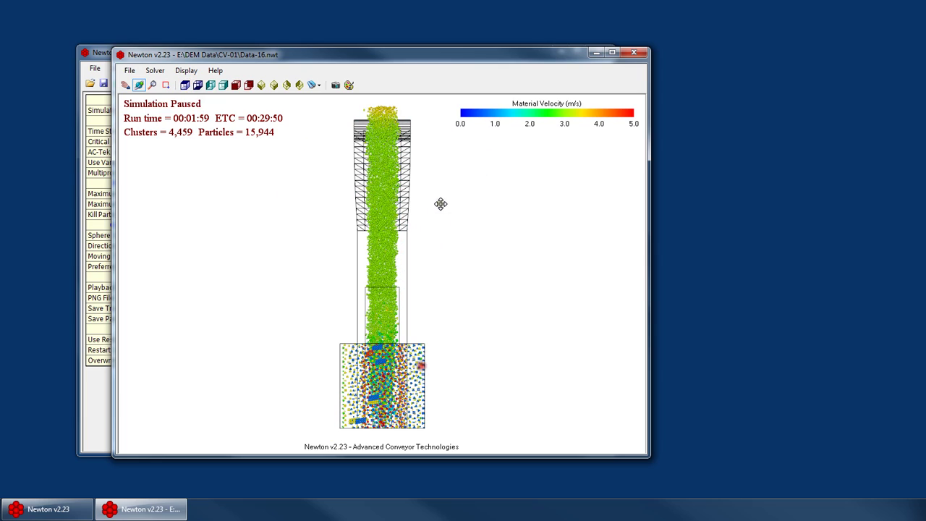
pyautogui.rightClick(439, 201)
pyautogui.click(458, 209)
pyautogui.moveTo(469, 214); pyautogui.dragTo(352, 161)
pyautogui.rightClick(352, 163)
pyautogui.click(411, 316)
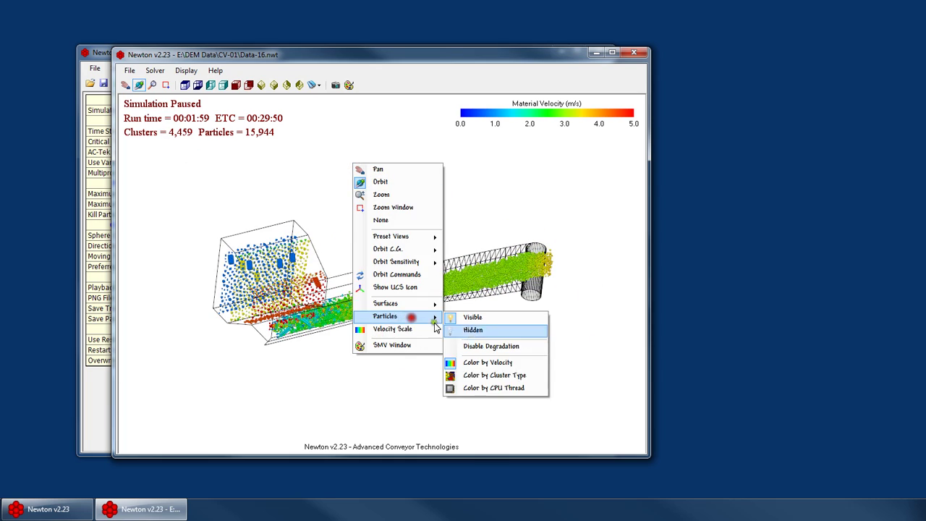
pyautogui.click(491, 388)
pyautogui.moveTo(405, 289); pyautogui.dragTo(338, 342)
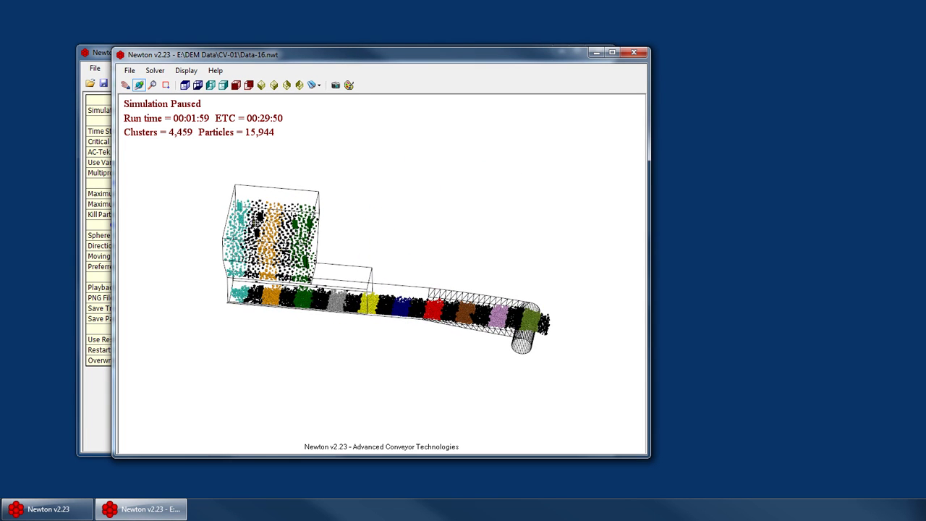
pyautogui.moveTo(257, 295); pyautogui.dragTo(220, 237)
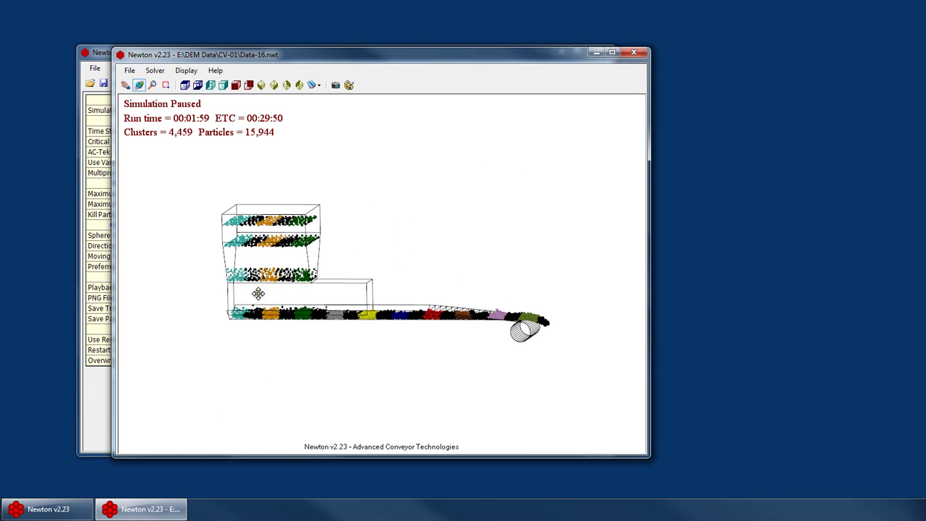
pyautogui.moveTo(384, 287); pyautogui.dragTo(432, 244)
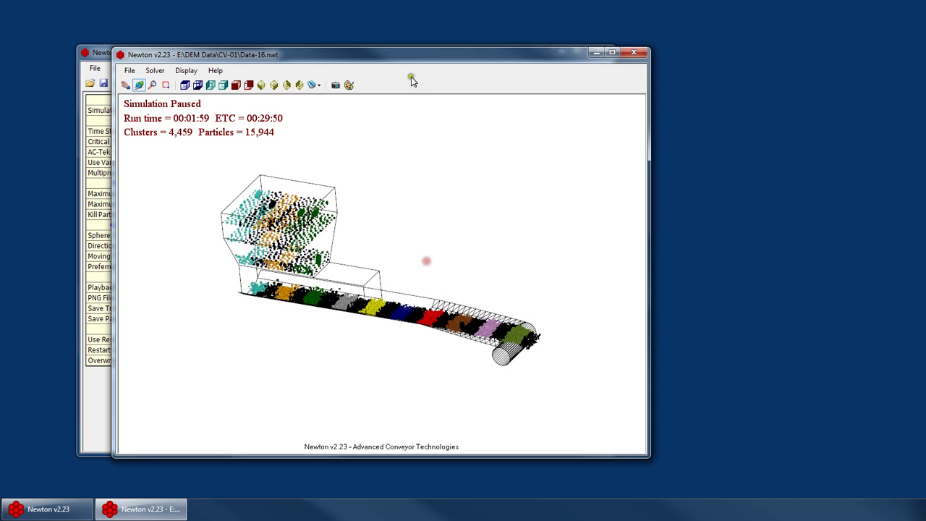
pyautogui.moveTo(401, 58); pyautogui.dragTo(482, 47)
pyautogui.moveTo(405, 232); pyautogui.dragTo(612, 302)
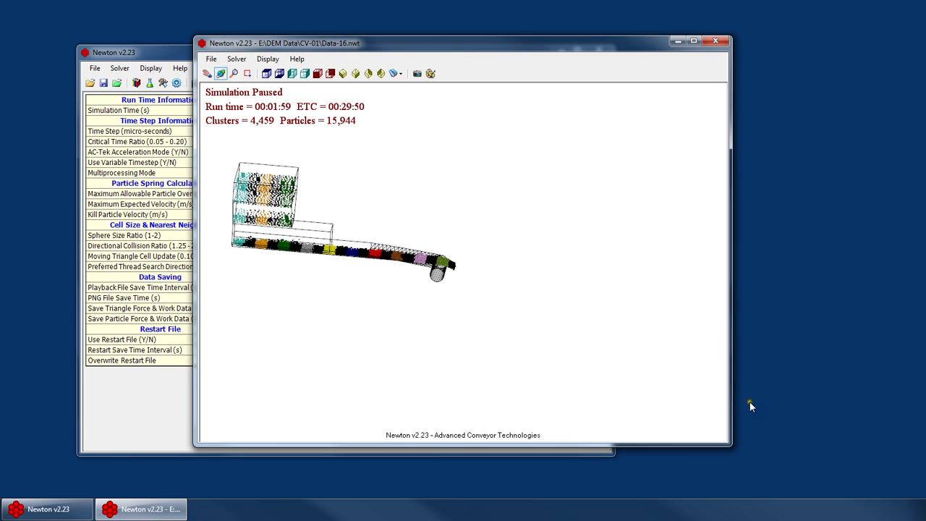
# Close the playback window and enter 0.010 s as the Playback File Save Time Interval
pyautogui.hotkey('alt', 'F4')
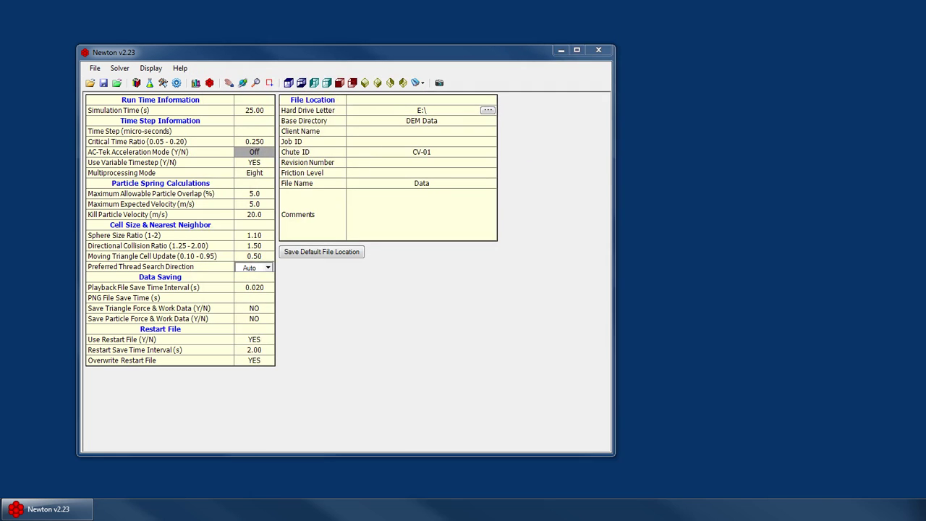
pyautogui.click(261, 258)
pyautogui.click(265, 266)
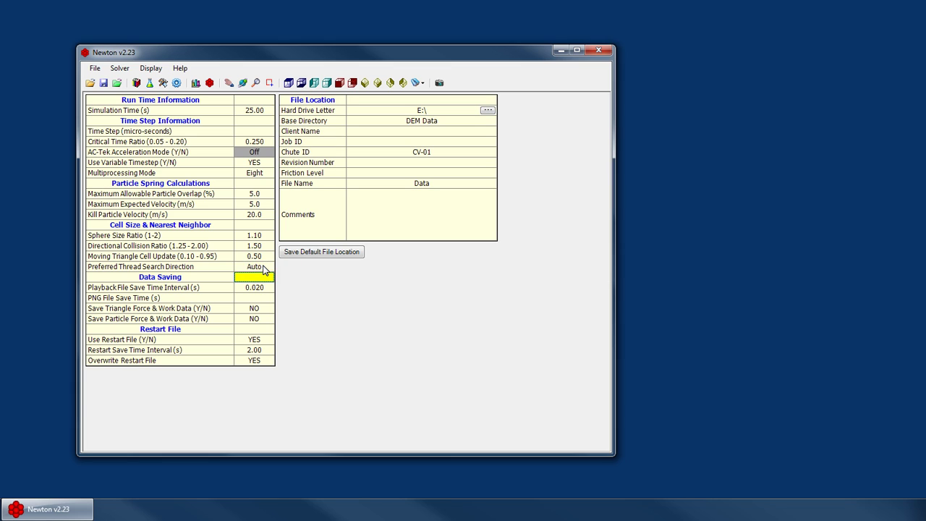
pyautogui.press('Down')
pyautogui.press('Down')
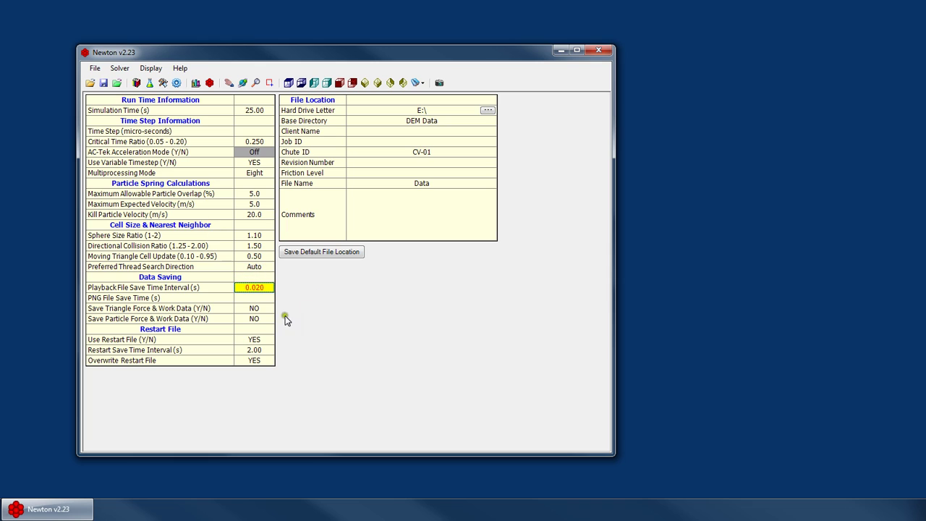
pyautogui.click(249, 299)
pyautogui.write('0.1')
pyautogui.press('BackSpace')
pyautogui.write('01')
pyautogui.press('Return')
pyautogui.press('Return')
# Enter 1.00 as the PNG File Save Time
pyautogui.write('1.00')
pyautogui.click(209, 83)
pyautogui.moveTo(422, 165); pyautogui.dragTo(397, 181)
pyautogui.click(337, 62)
pyautogui.click(337, 61)
pyautogui.click(345, 62)
pyautogui.click(358, 62)
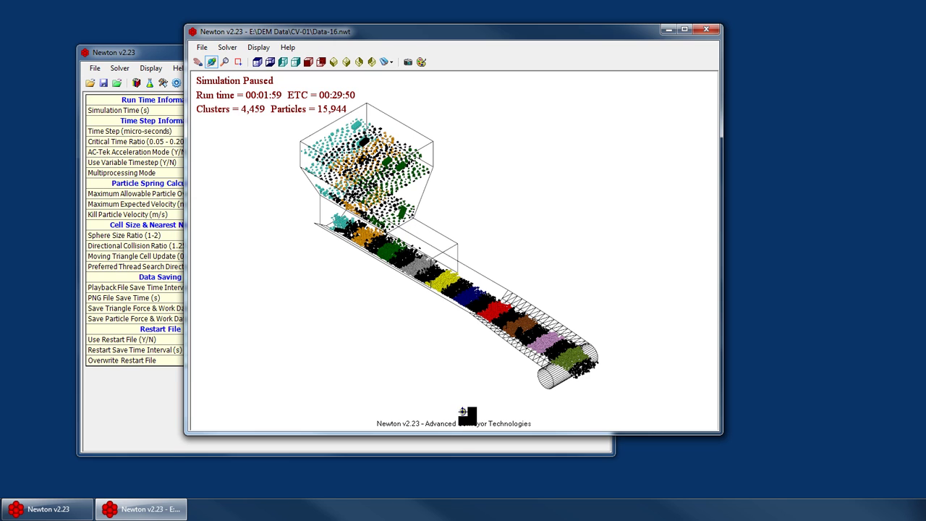
pyautogui.rightClick(386, 193)
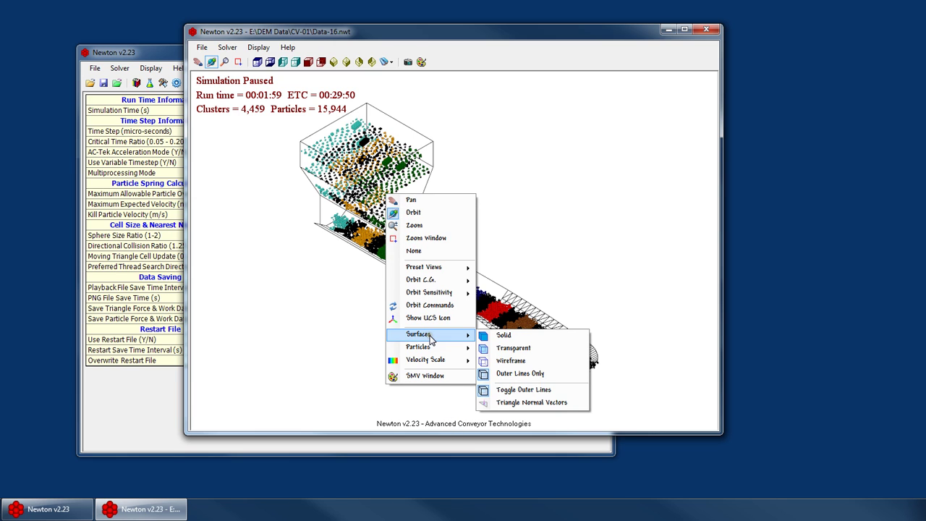
pyautogui.click(336, 169)
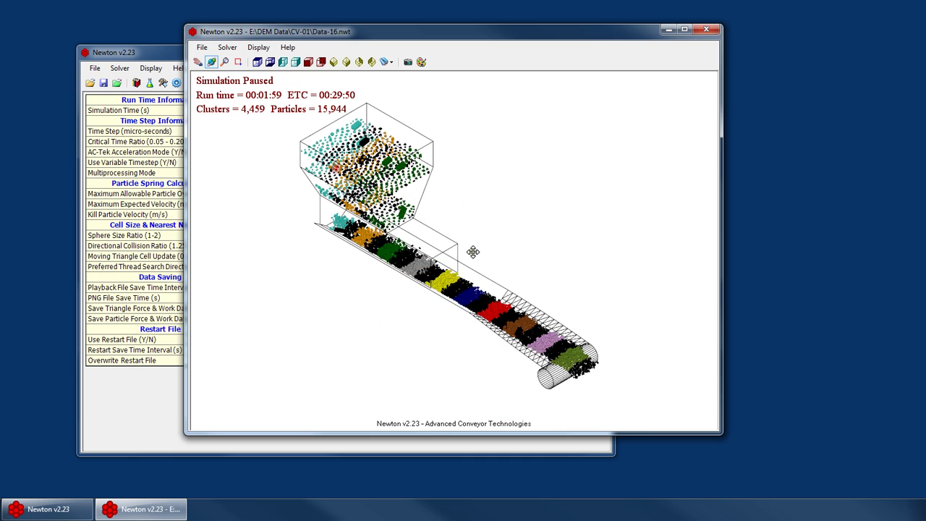
pyautogui.rightClick(409, 241)
pyautogui.moveTo(463, 408)
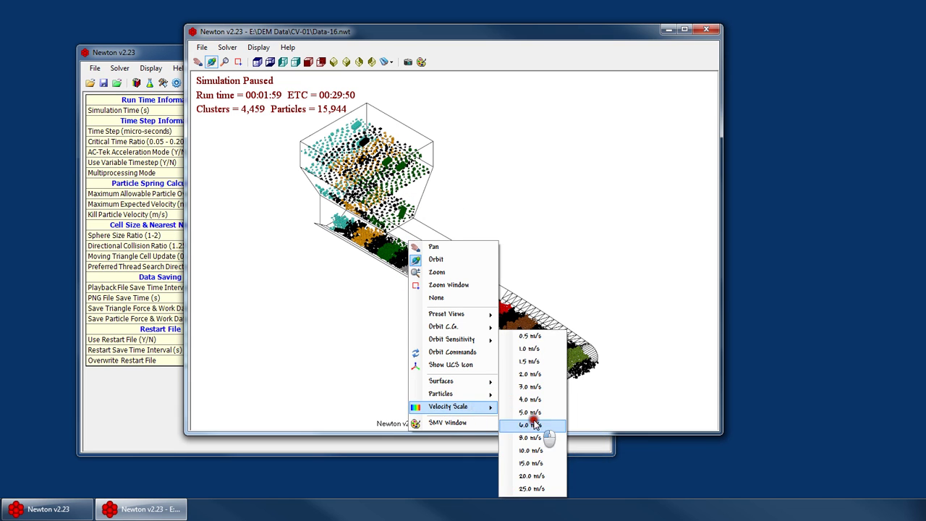
pyautogui.click(530, 425)
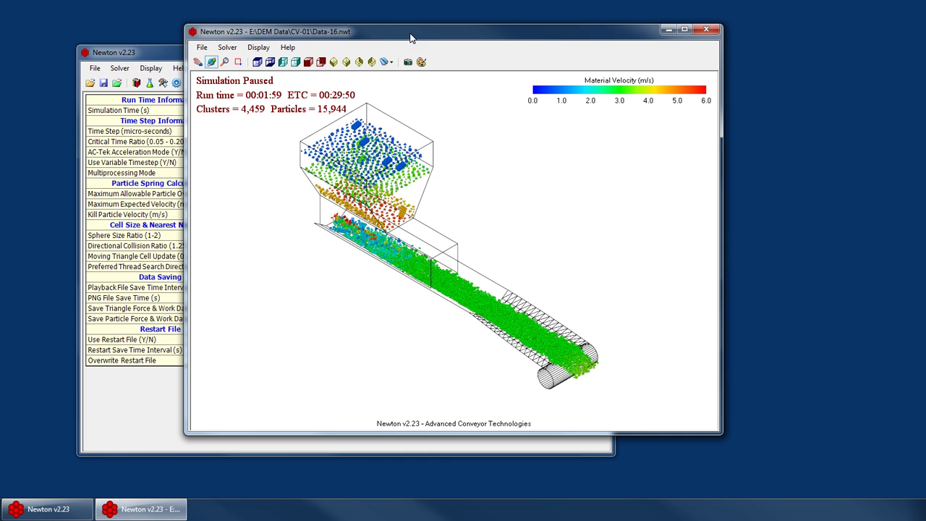
# Change Save Triangle Force & Work Data from NO to YES using its dropdown
pyautogui.moveTo(427, 35); pyautogui.dragTo(340, 32)
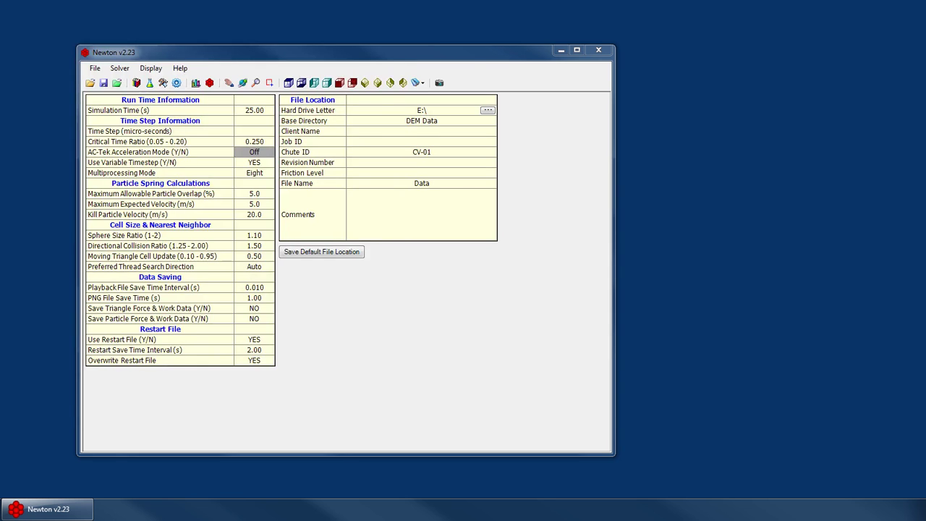
pyautogui.click(250, 309)
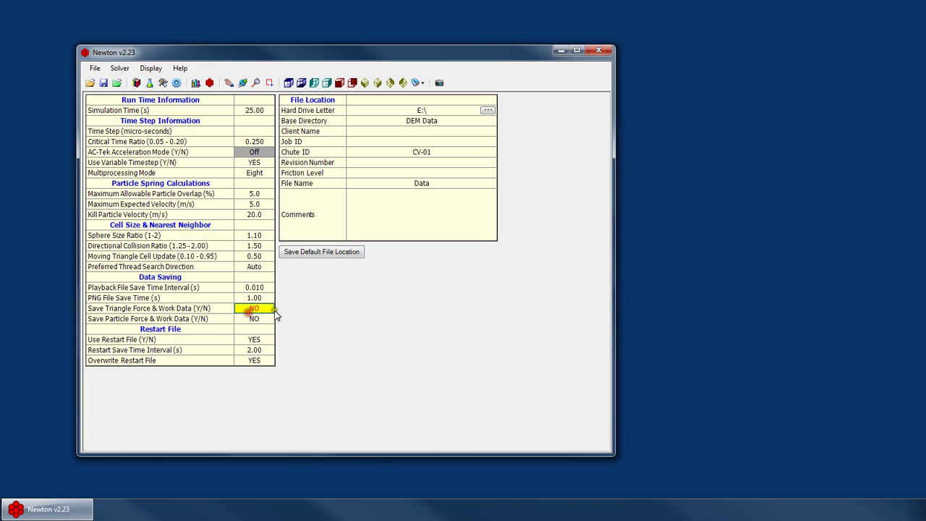
pyautogui.moveTo(101, 308)
pyautogui.click(252, 308)
pyautogui.click(255, 319)
pyautogui.click(254, 319)
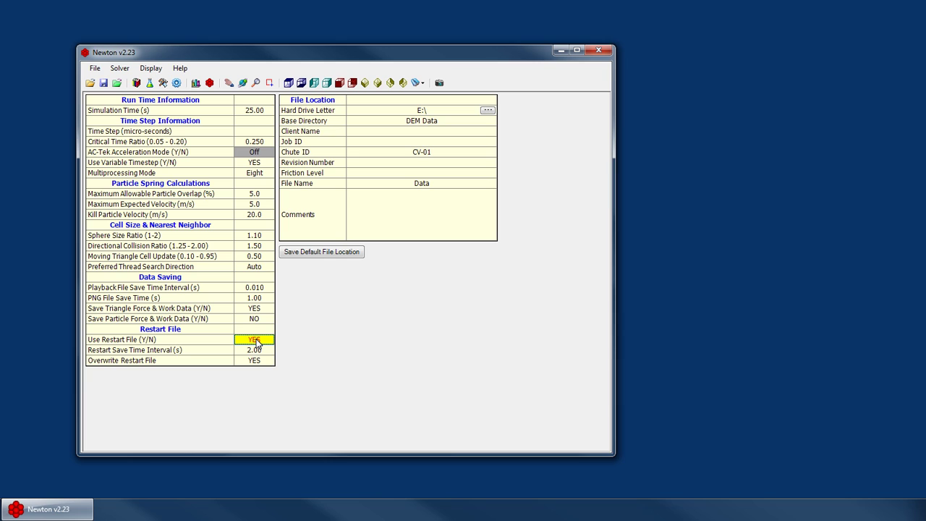
pyautogui.moveTo(209, 338)
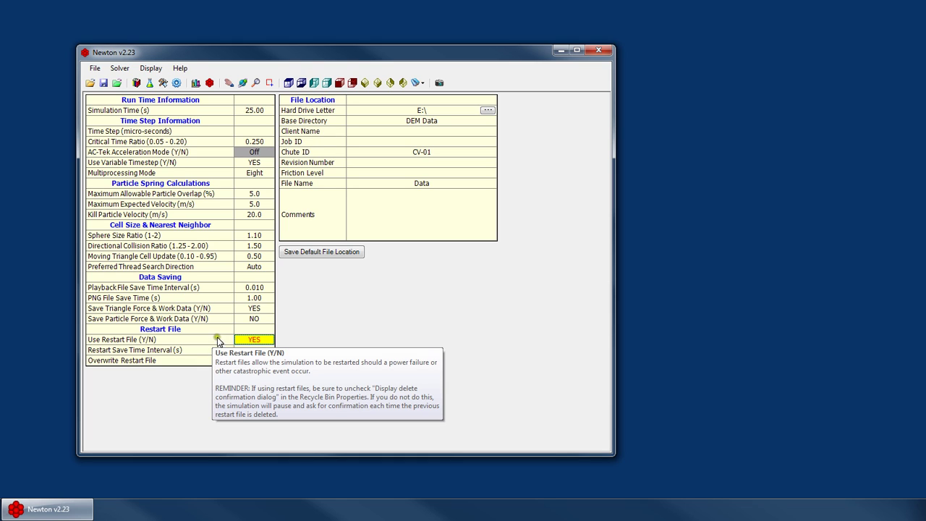
pyautogui.click(239, 350)
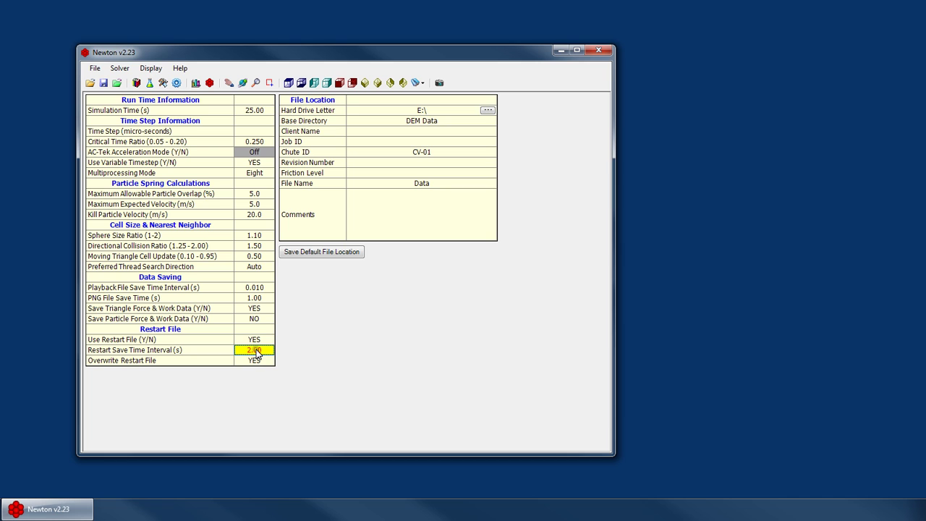
pyautogui.moveTo(190, 352)
pyautogui.click(95, 68)
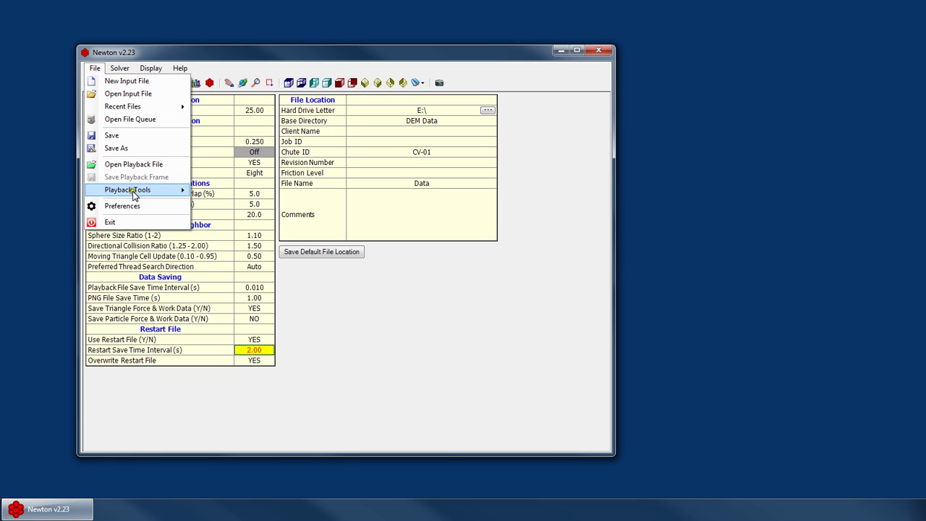
pyautogui.moveTo(133, 191)
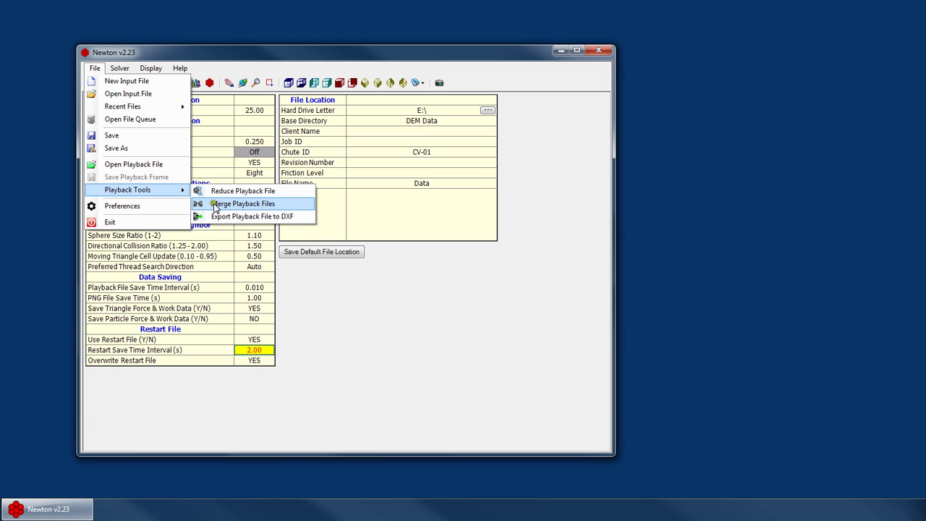
pyautogui.click(258, 330)
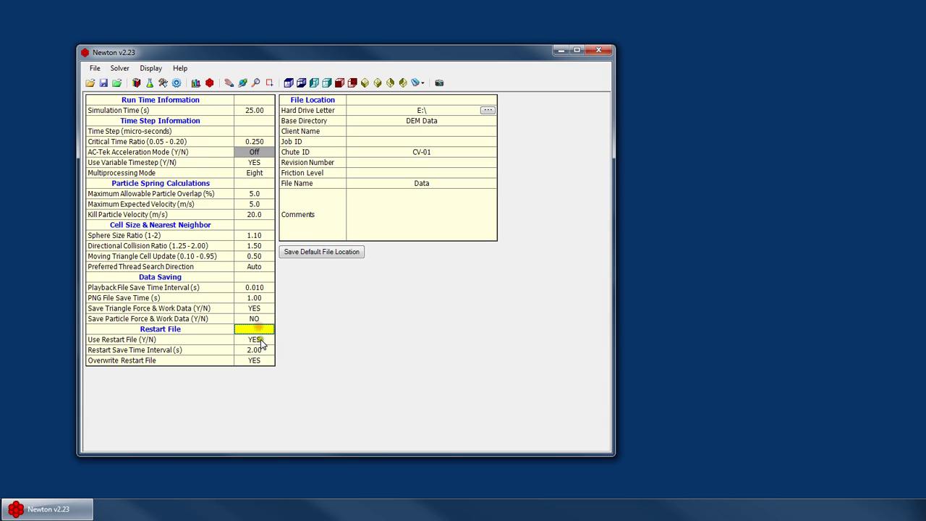
pyautogui.click(260, 350)
pyautogui.click(259, 360)
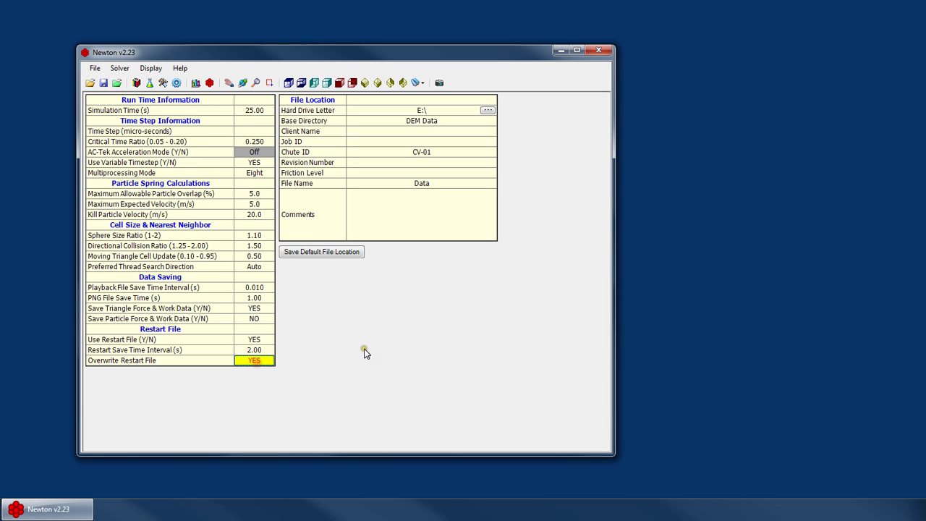
pyautogui.press('Up')
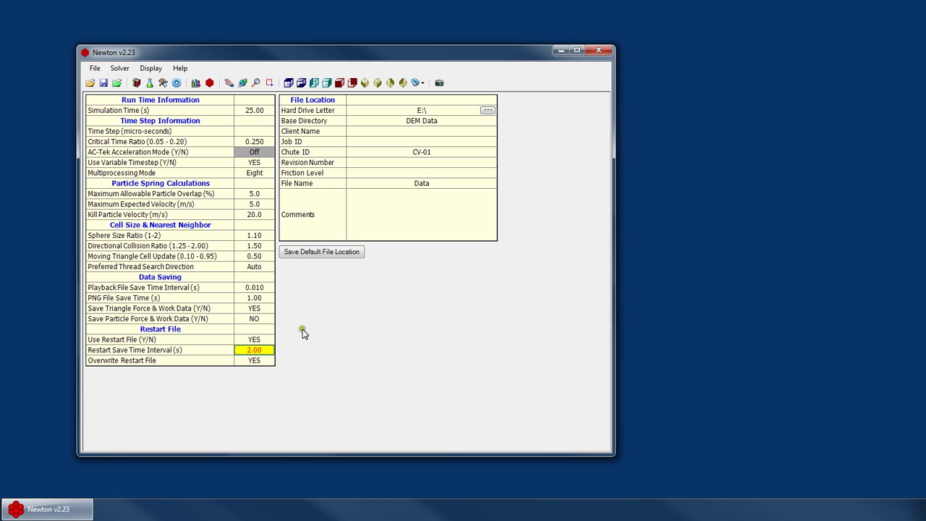
pyautogui.write('1')
pyautogui.press('Return')
pyautogui.press('Down')
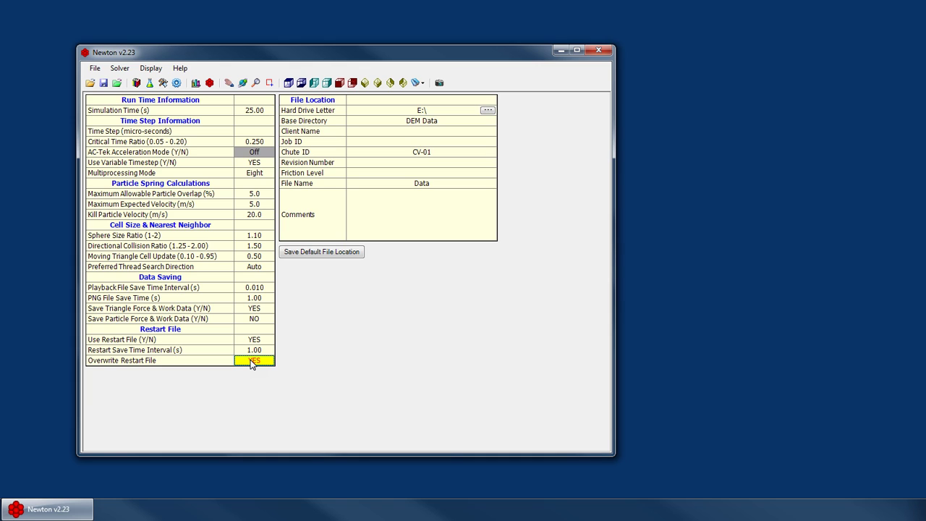
pyautogui.press('Up')
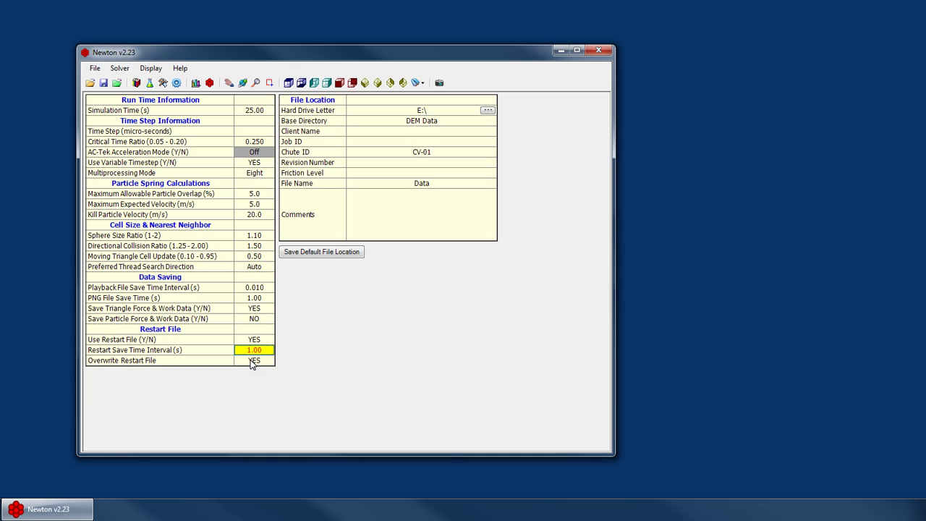
pyautogui.press('Down')
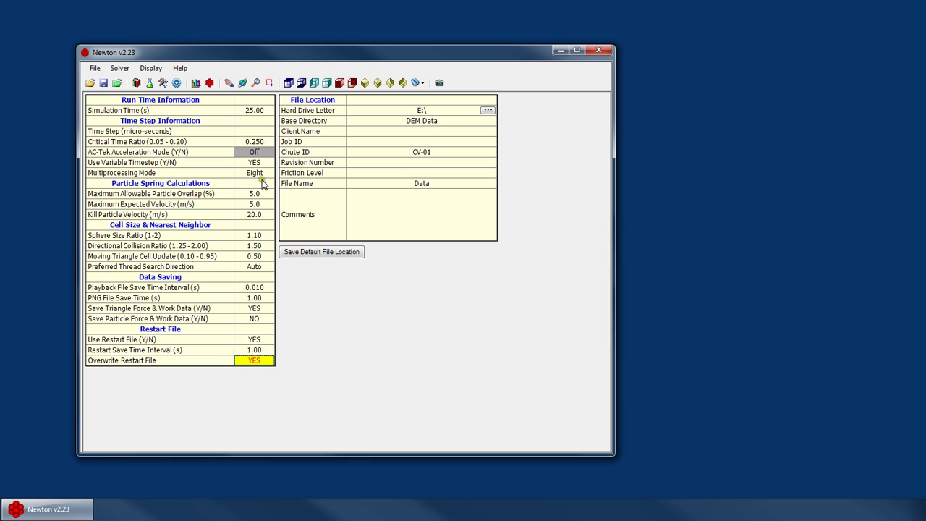
pyautogui.click(248, 365)
pyautogui.click(253, 384)
pyautogui.click(266, 364)
pyautogui.click(253, 373)
pyautogui.click(260, 350)
pyautogui.click(259, 363)
# Cancel the Hard Drive Letter folder browser and return to the Base Directory field
pyautogui.click(384, 123)
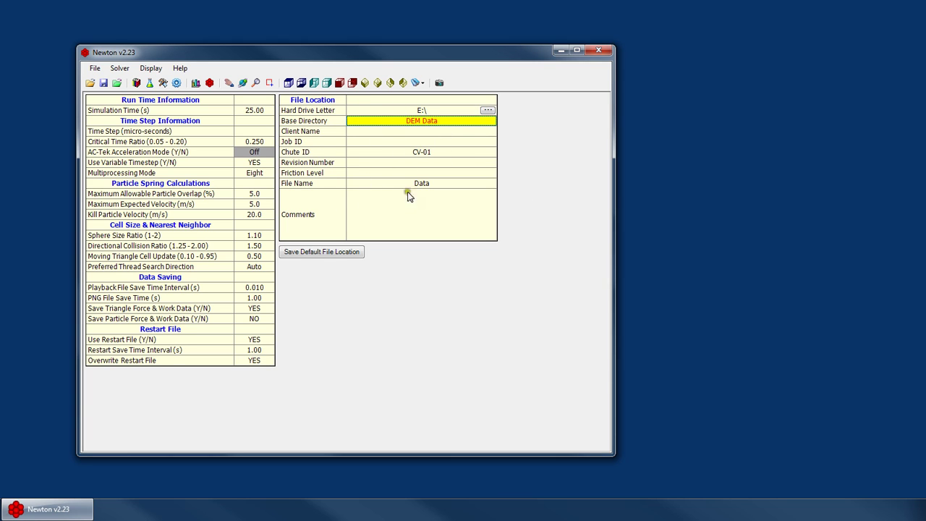
pyautogui.click(398, 111)
pyautogui.click(486, 110)
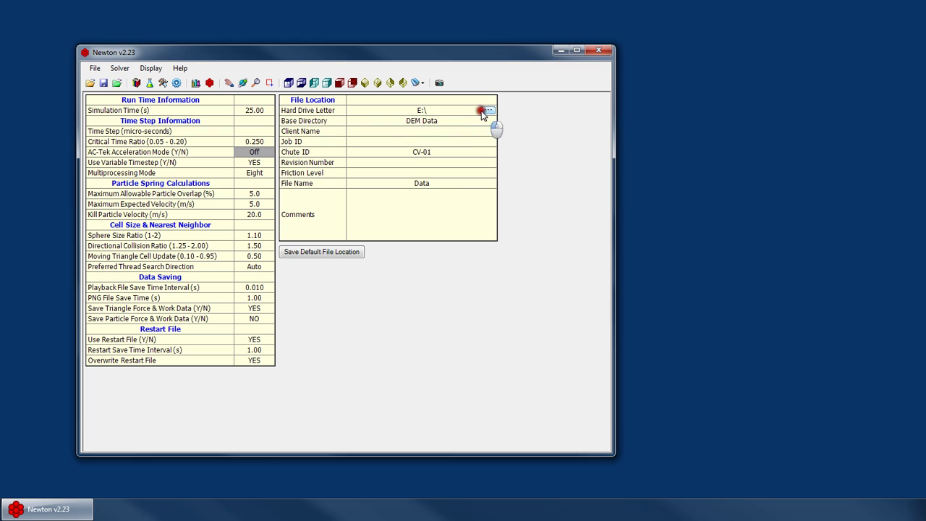
pyautogui.click(542, 381)
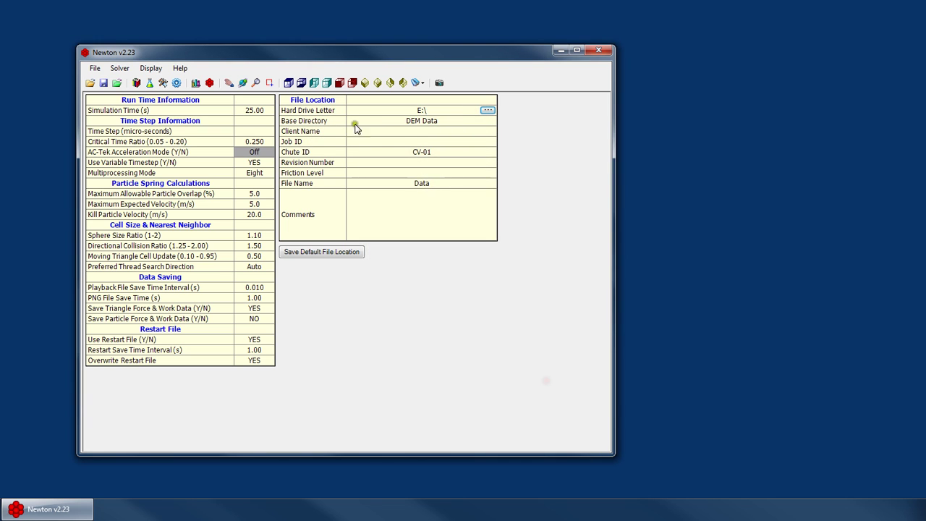
pyautogui.click(367, 121)
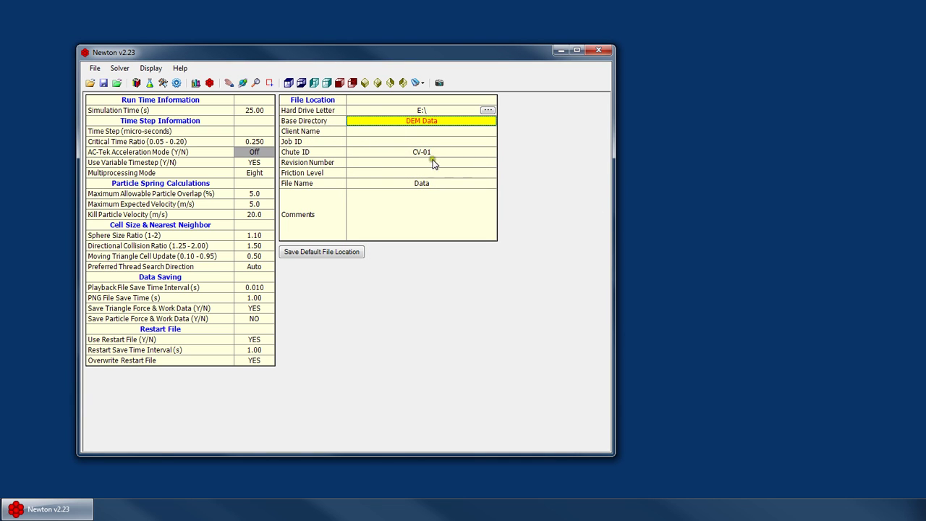
pyautogui.press('Down')
pyautogui.press('Down')
pyautogui.press('Down')
pyautogui.press('Down')
pyautogui.press('Up')
pyautogui.press('Up')
pyautogui.press('Up')
pyautogui.press('Up')
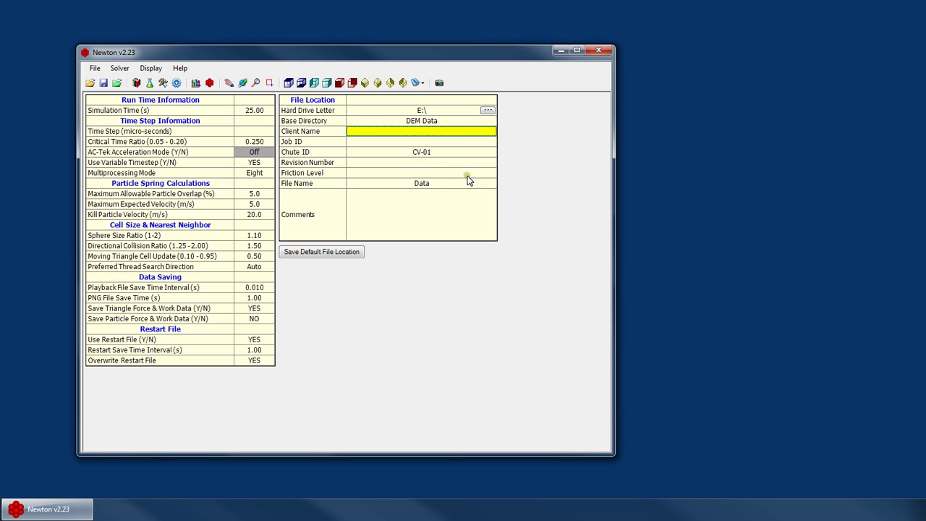
# Enter 1 through 6 into Base Directory, Client Name, Job ID, Chute ID, Revision Number and Friction Level
pyautogui.write('1')
pyautogui.press('Return')
pyautogui.write('2')
pyautogui.press('Return')
pyautogui.write('3')
pyautogui.press('Return')
pyautogui.write('4')
pyautogui.press('Return')
pyautogui.write('5')
pyautogui.press('Return')
pyautogui.write('6')
pyautogui.press('Return')
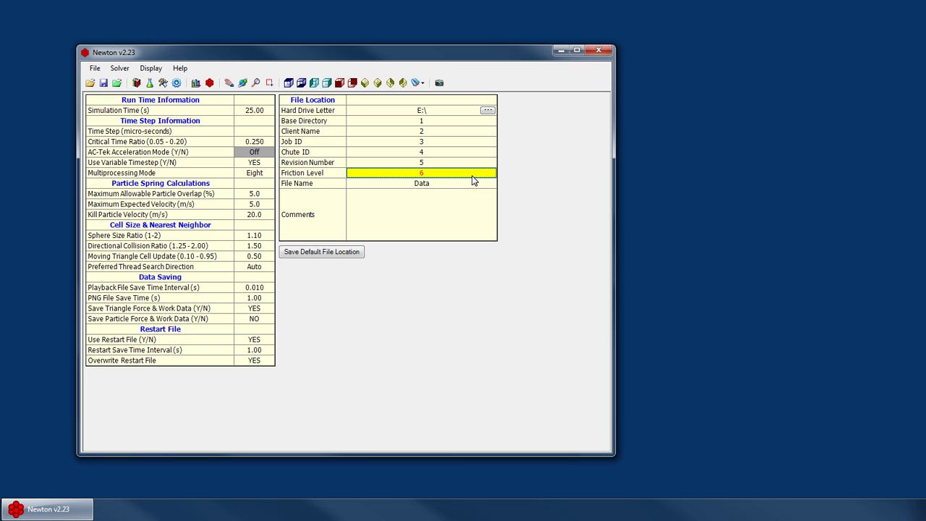
# Step through the filled File Location fields to check them, then select File Name
pyautogui.press('Up')
pyautogui.press('Up')
pyautogui.press('Up')
pyautogui.press('Up')
pyautogui.press('Up')
pyautogui.press('Down')
pyautogui.press('Down')
pyautogui.press('Down')
pyautogui.press('Down')
pyautogui.press('Down')
pyautogui.press('Down')
pyautogui.press('Up')
pyautogui.press('Up')
pyautogui.press('Up')
pyautogui.press('Up')
pyautogui.press('Up')
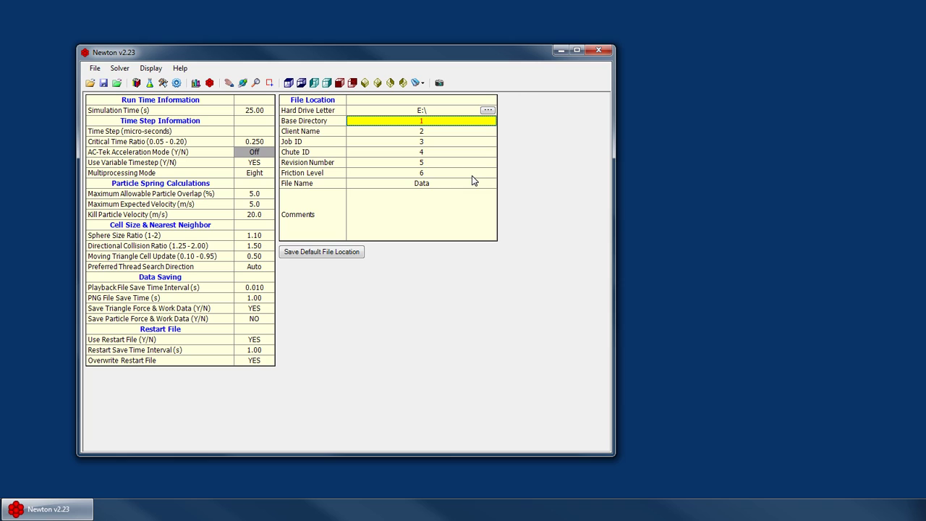
pyautogui.press('Down')
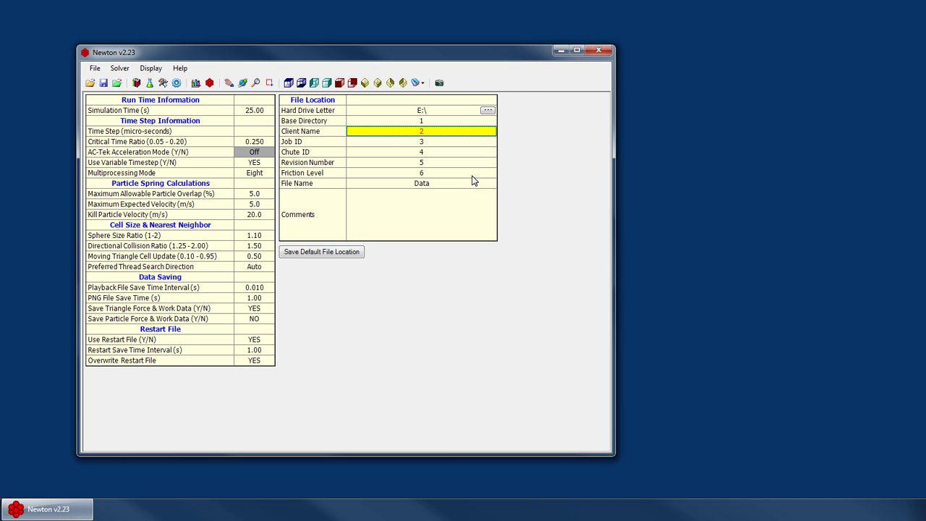
pyautogui.press('Down')
pyautogui.press('Down')
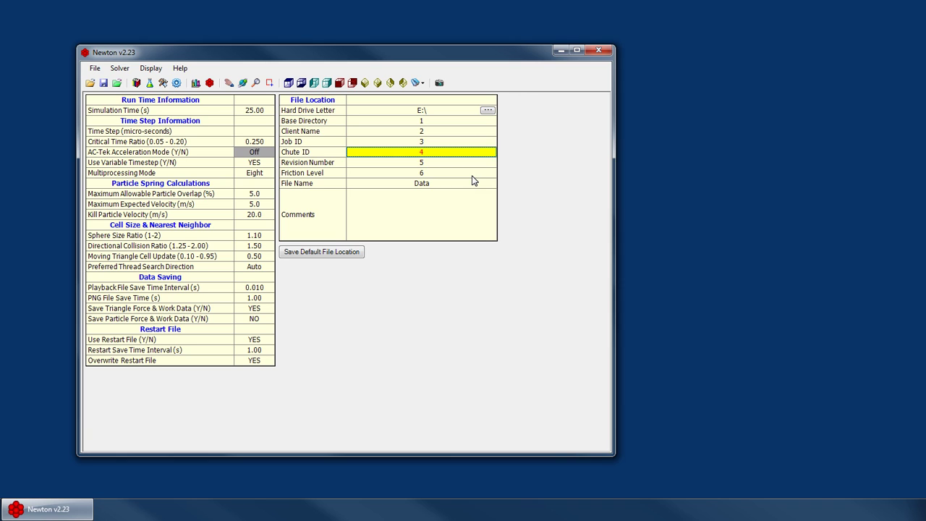
pyautogui.press('Down')
pyautogui.press('Down')
pyautogui.press('Up')
pyautogui.press('Up')
pyautogui.press('Up')
pyautogui.press('Up')
pyautogui.press('Up')
pyautogui.press('Down')
pyautogui.press('Up')
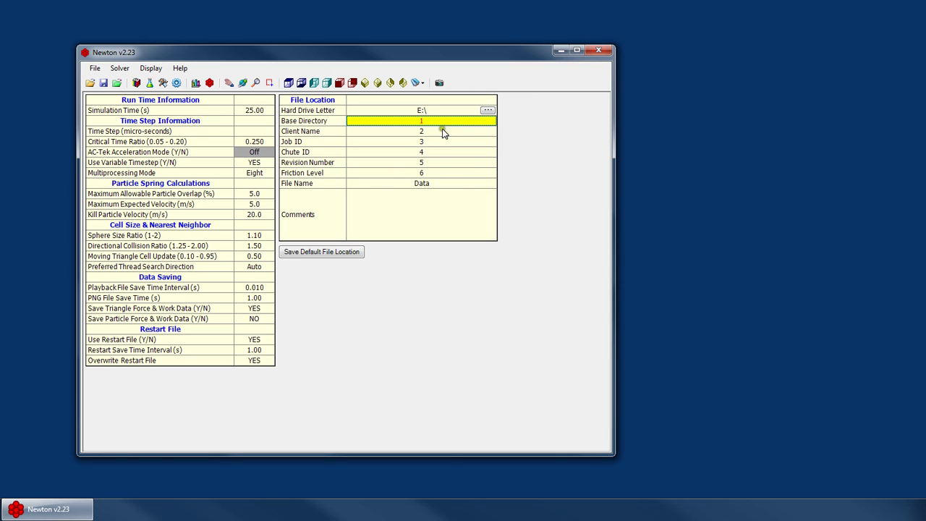
pyautogui.click(411, 183)
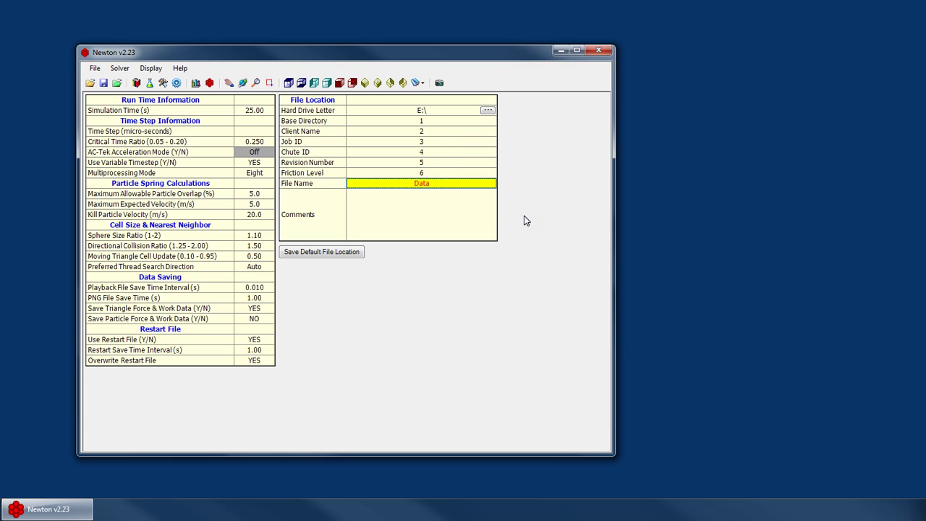
pyautogui.click(486, 211)
pyautogui.click(427, 204)
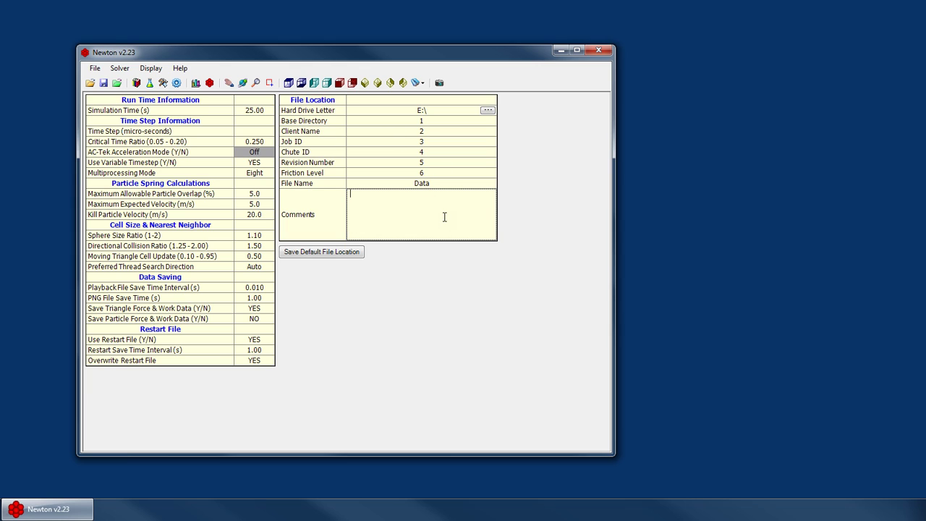
pyautogui.write('This was revision 3 from ')
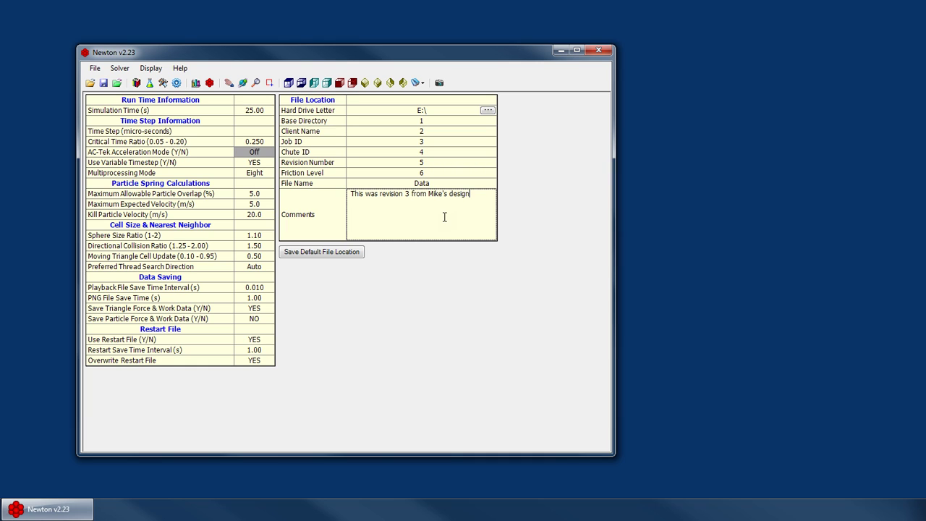
pyautogui.write("Mike's design")
pyautogui.click(476, 199)
pyautogui.click(476, 199)
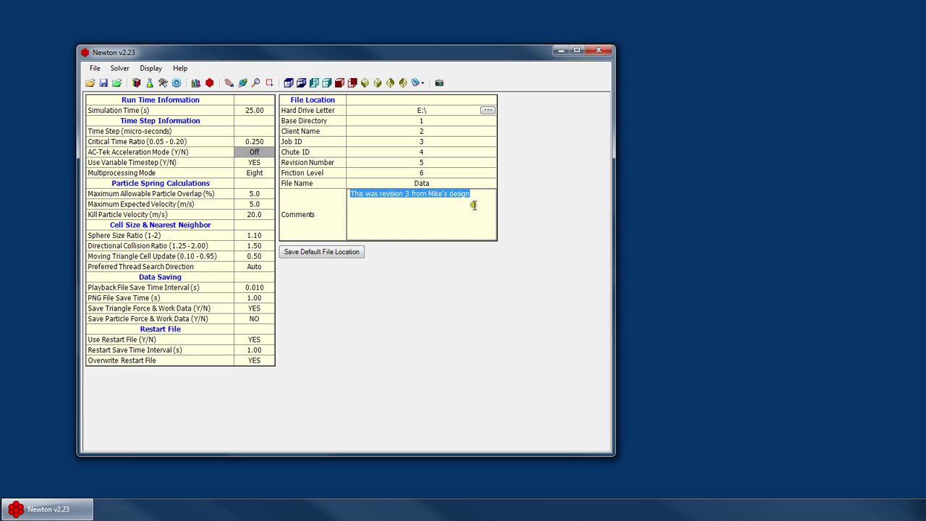
pyautogui.press('Delete')
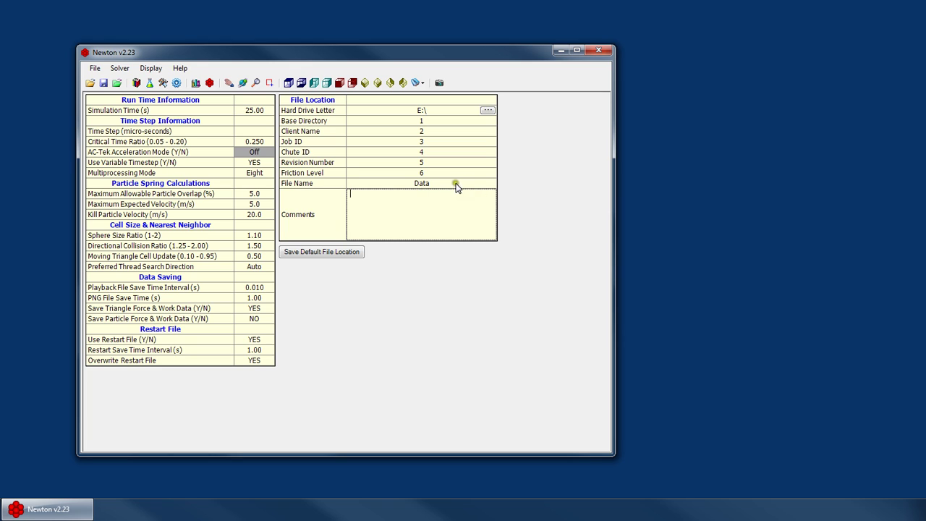
pyautogui.click(457, 183)
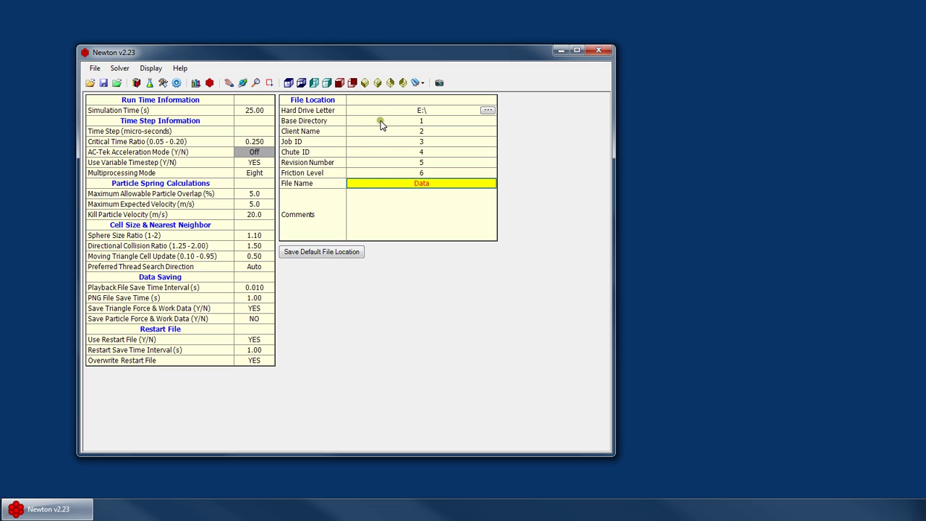
# Go through the File Location cells from Base Directory to File Name
pyautogui.click(382, 121)
pyautogui.click(384, 181)
pyautogui.click(385, 123)
pyautogui.click(388, 136)
pyautogui.click(392, 163)
pyautogui.click(385, 174)
pyautogui.click(384, 183)
# Set Base Directory to 'DEM Data' and Client Name to 'Client23'
pyautogui.click(391, 112)
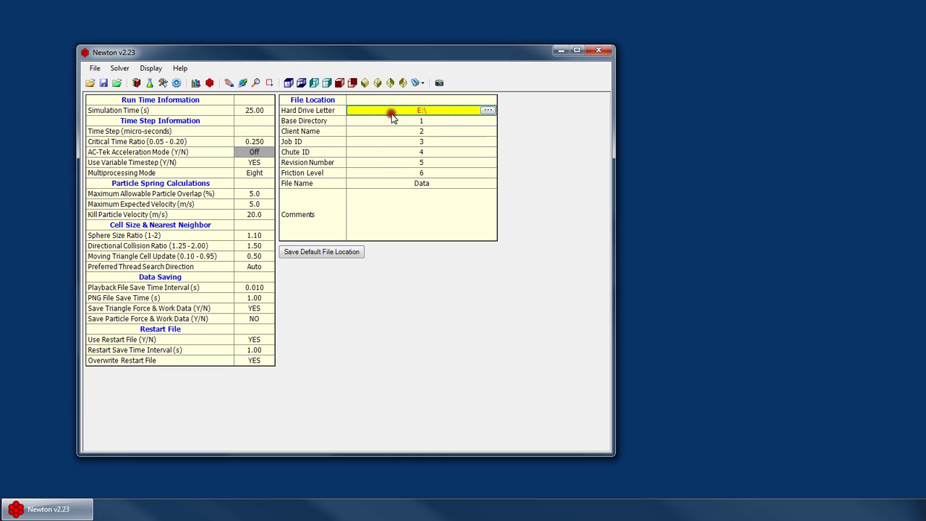
pyautogui.click(391, 121)
pyautogui.write('DE')
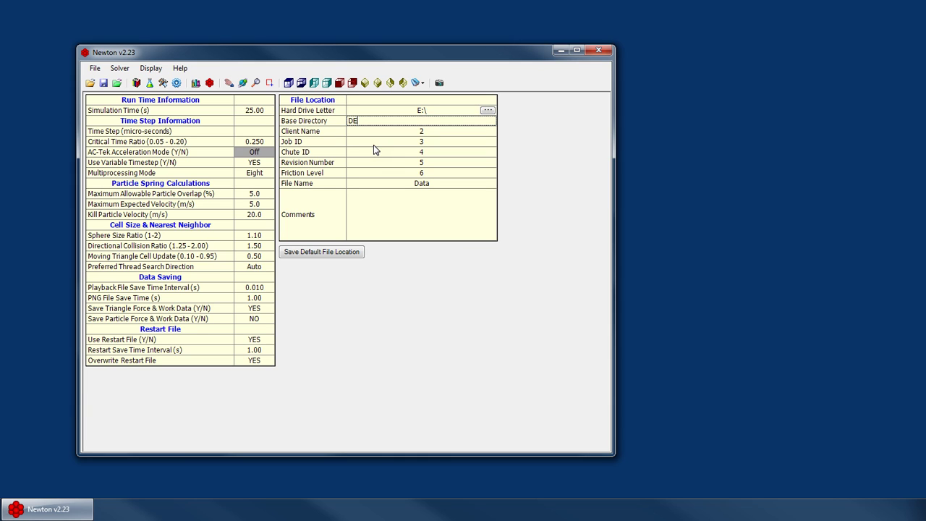
pyautogui.write('M Data')
pyautogui.press('Return')
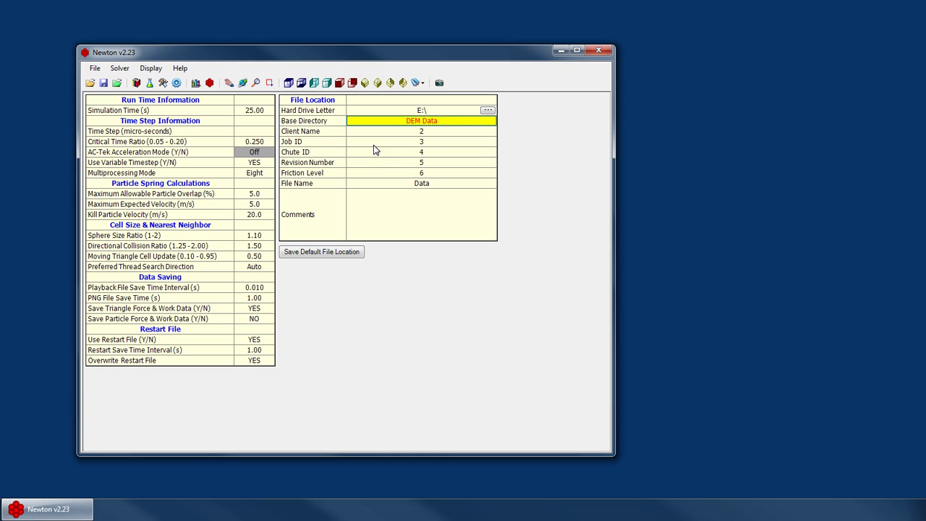
pyautogui.press('Down')
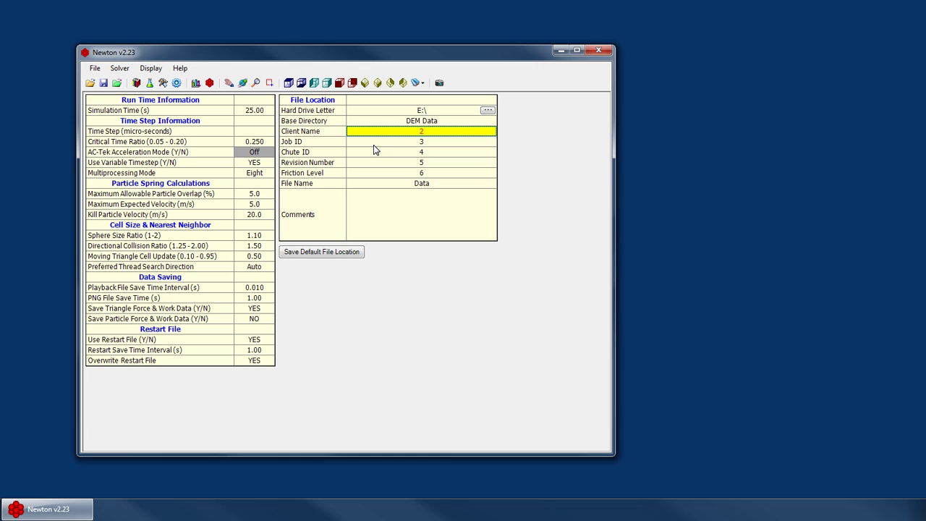
pyautogui.write('C')
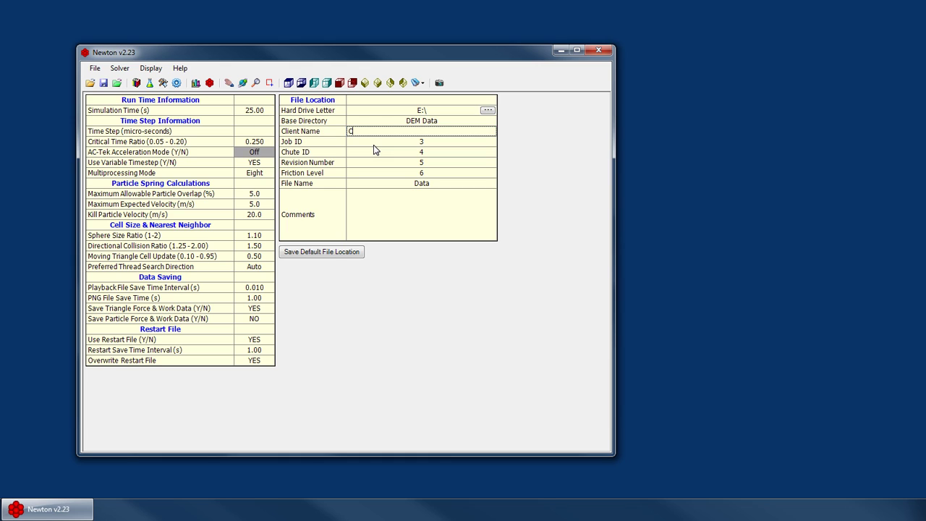
pyautogui.write('lient23')
pyautogui.press('Return')
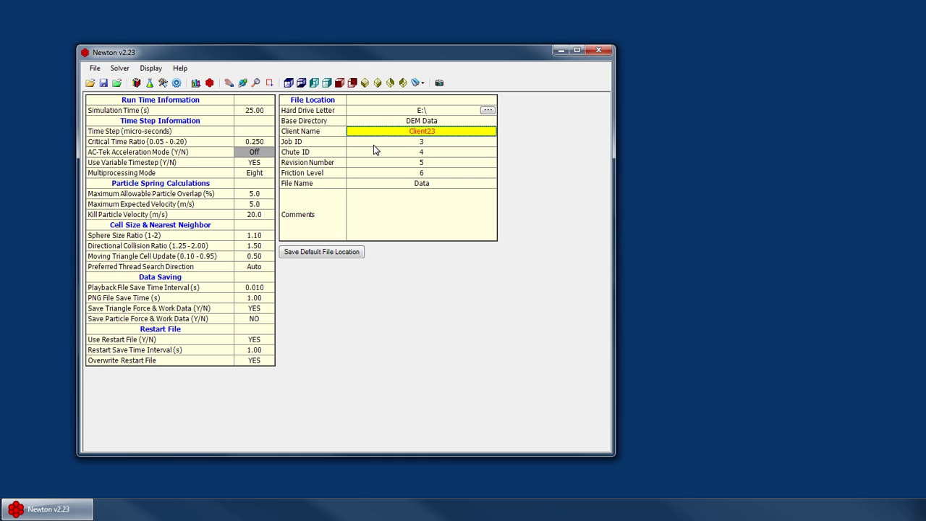
# Save these file locations as the default and start a new input file
pyautogui.click(335, 253)
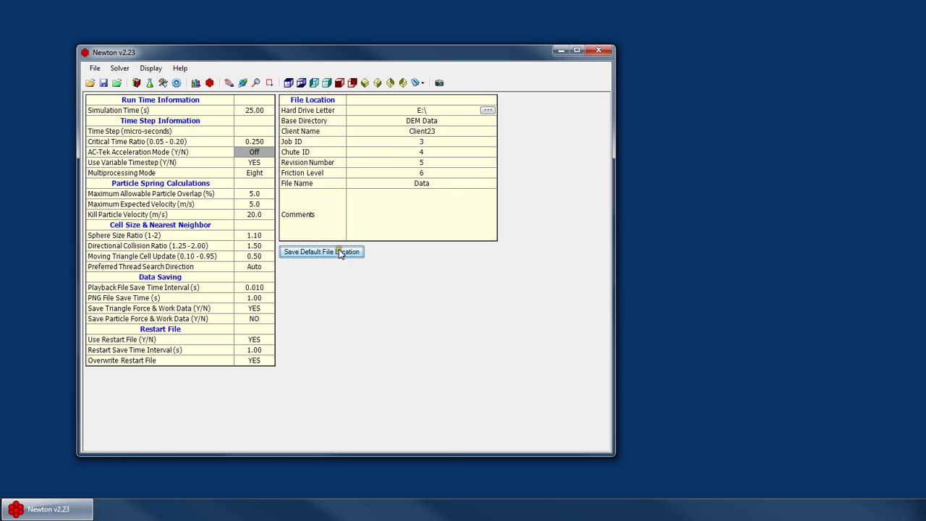
pyautogui.click(95, 68)
pyautogui.click(120, 81)
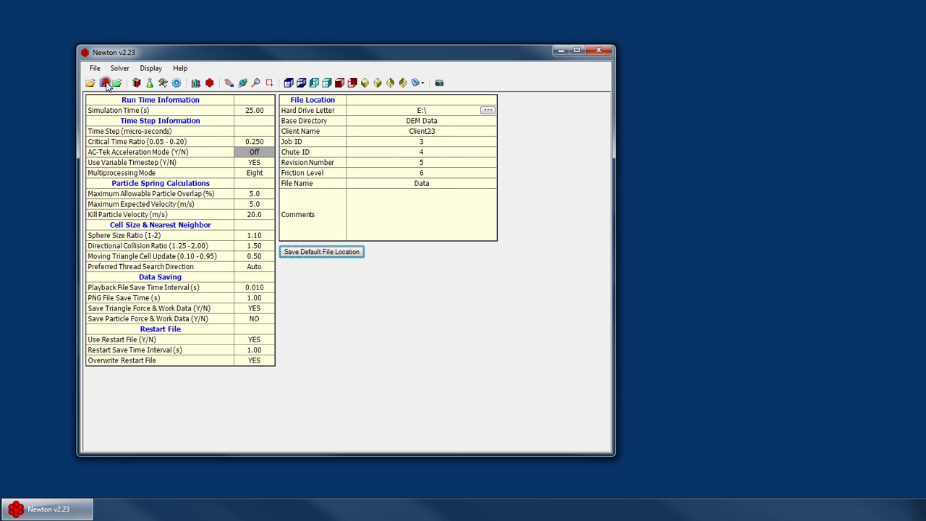
# Verify the saved File Location values carried over into the new input file
pyautogui.click(422, 132)
pyautogui.click(425, 162)
pyautogui.click(424, 183)
pyautogui.click(439, 132)
pyautogui.click(441, 152)
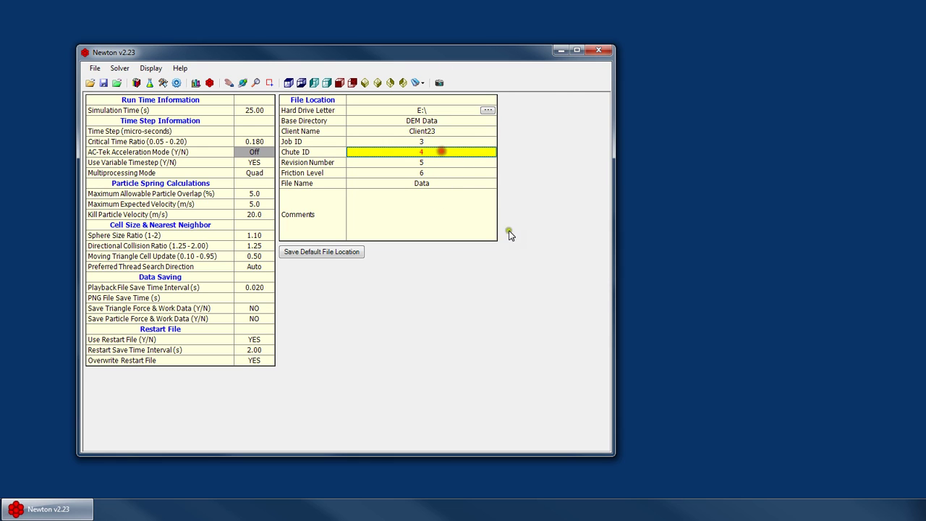
pyautogui.click(402, 184)
pyautogui.click(414, 212)
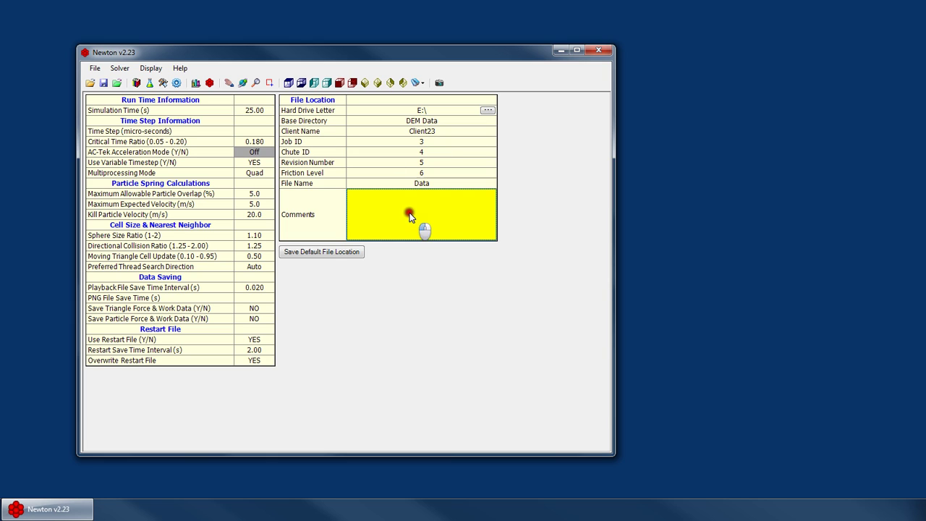